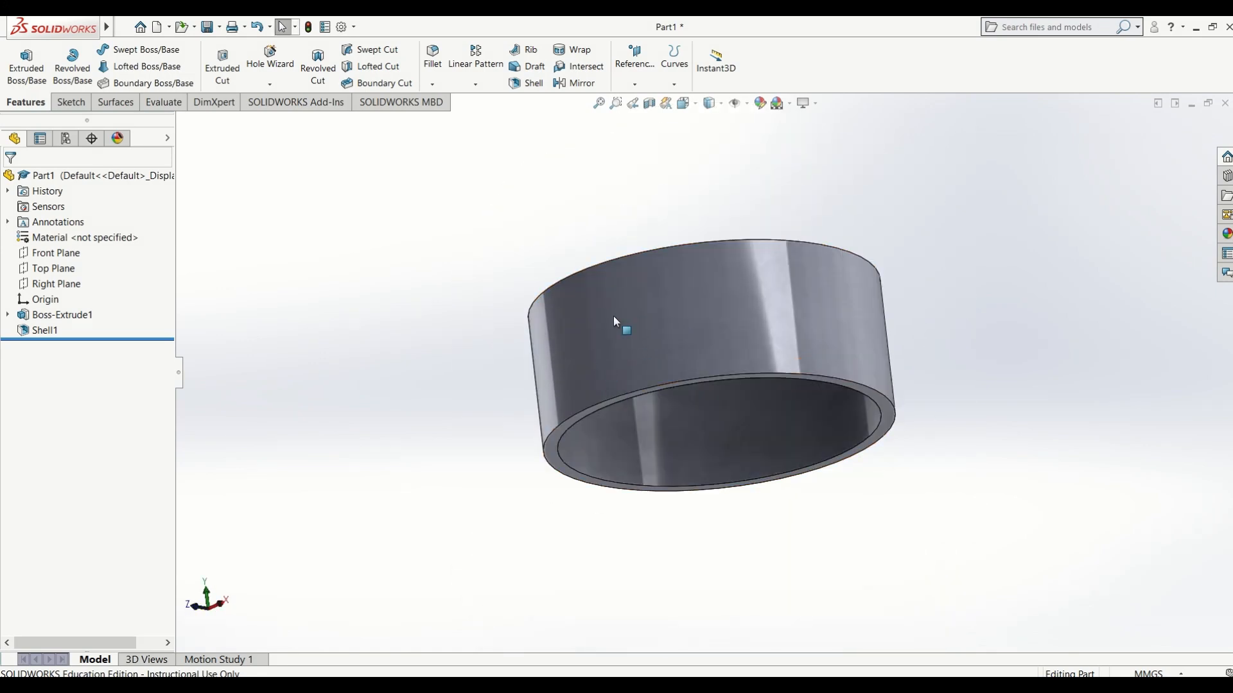
- Start a sketch on the flat rim face at the underside of the ring
middle_click_drag(633, 316, 668, 316)
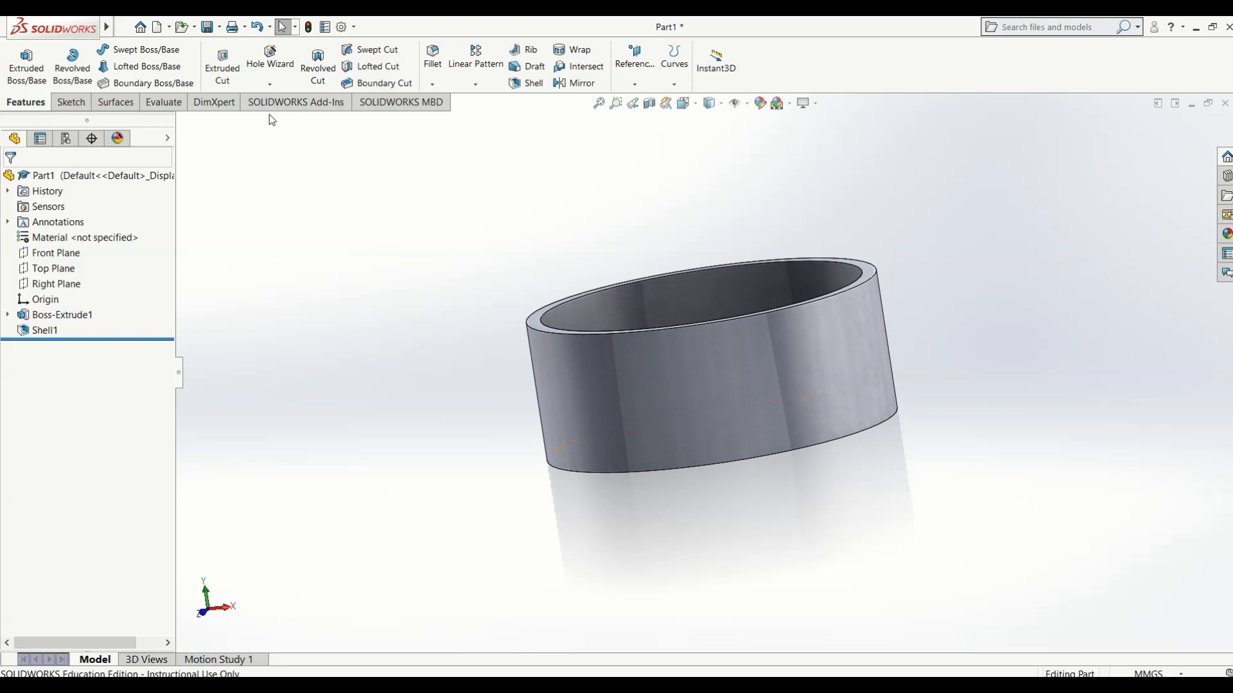
left_click(273, 85)
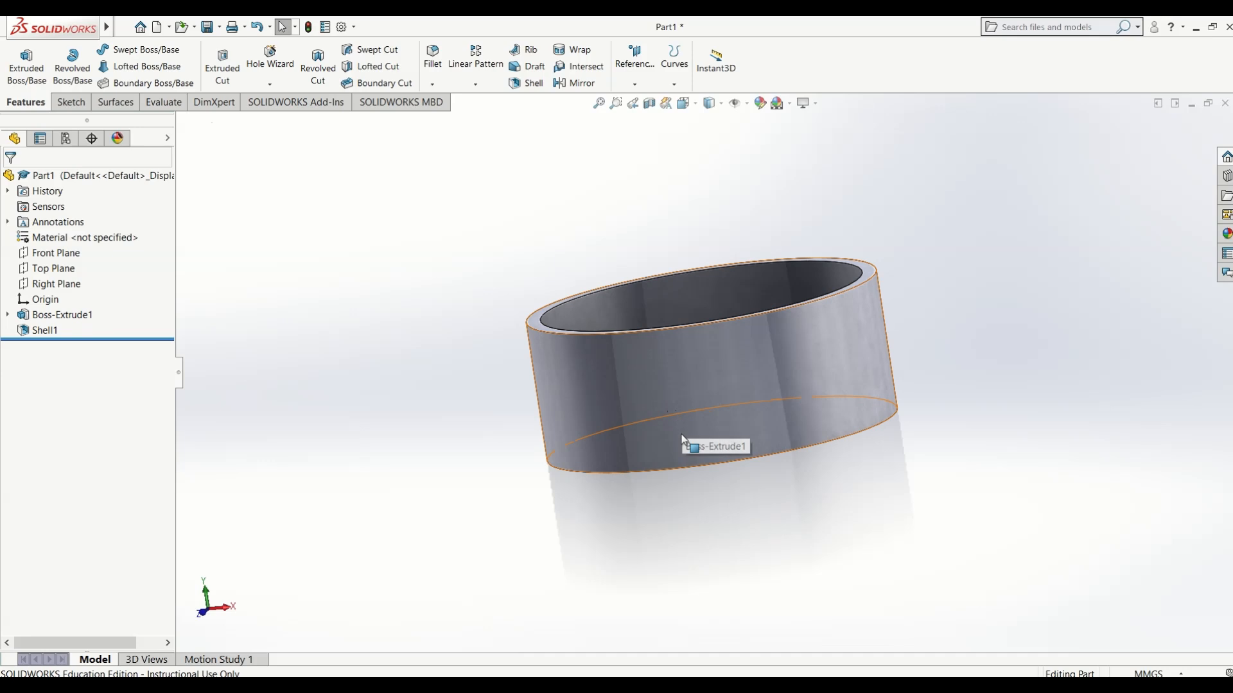
middle_click_drag(684, 440, 545, 487)
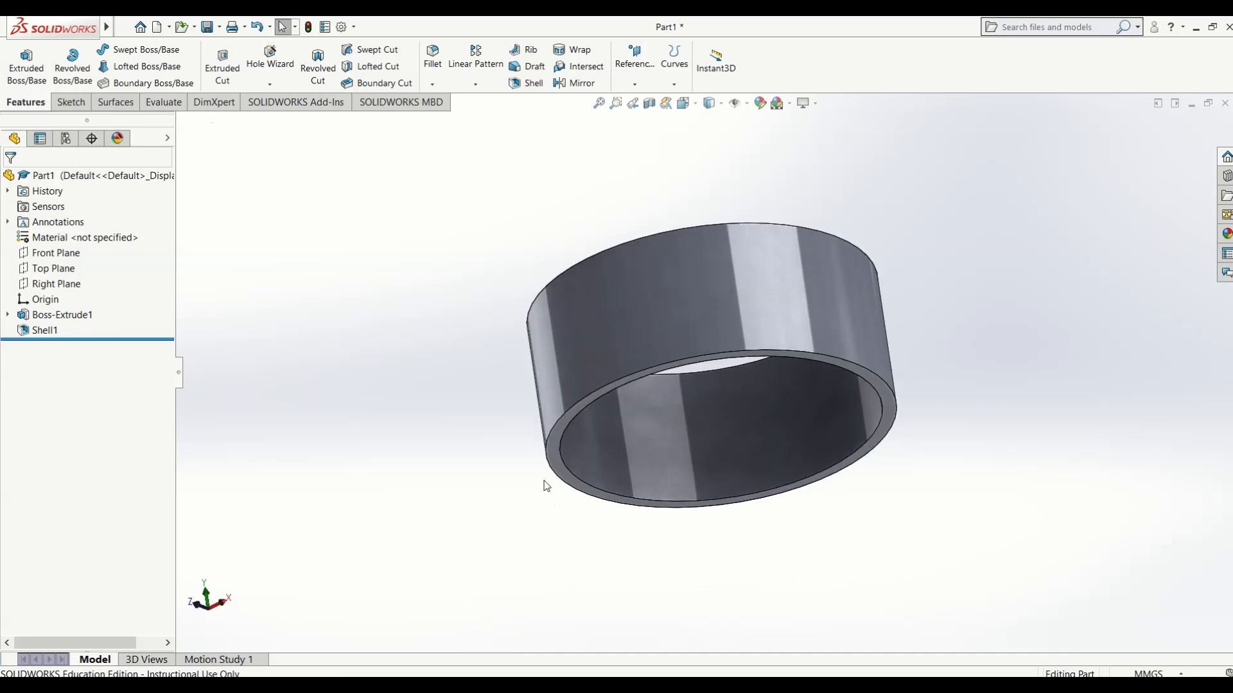
left_click(556, 442)
left_click(611, 401)
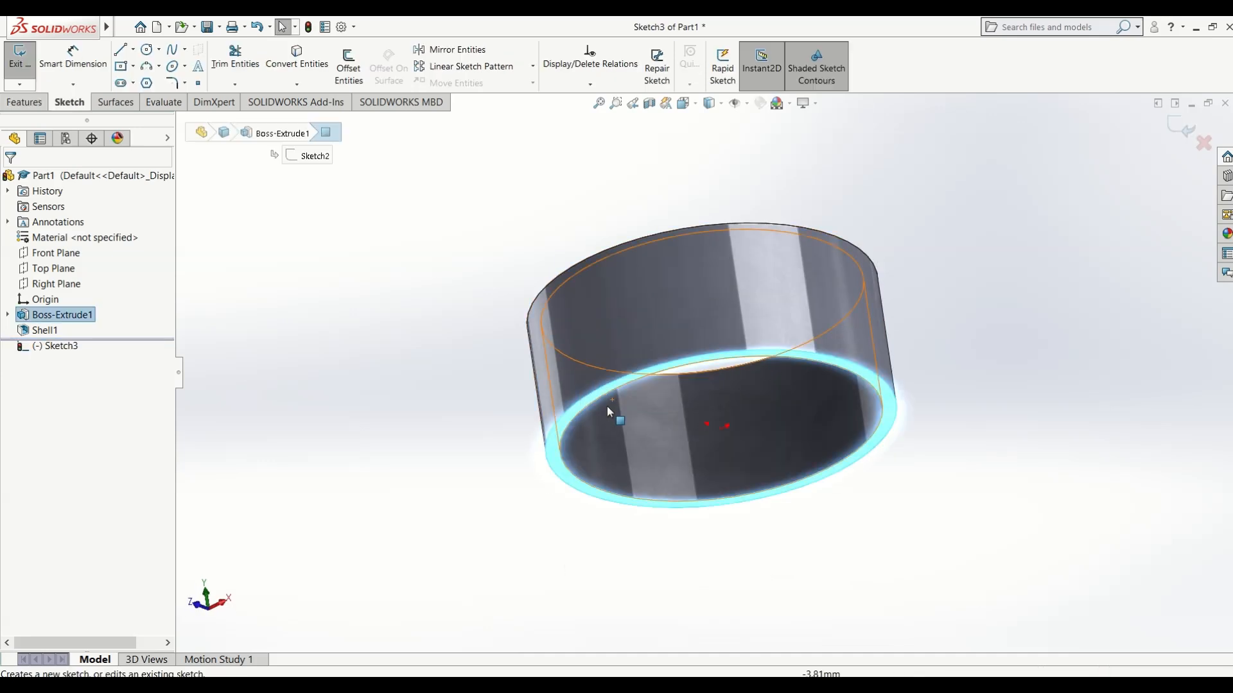
- Convert the outer circular edge of the ring's underside rim into a sketch circle
left_click(299, 291)
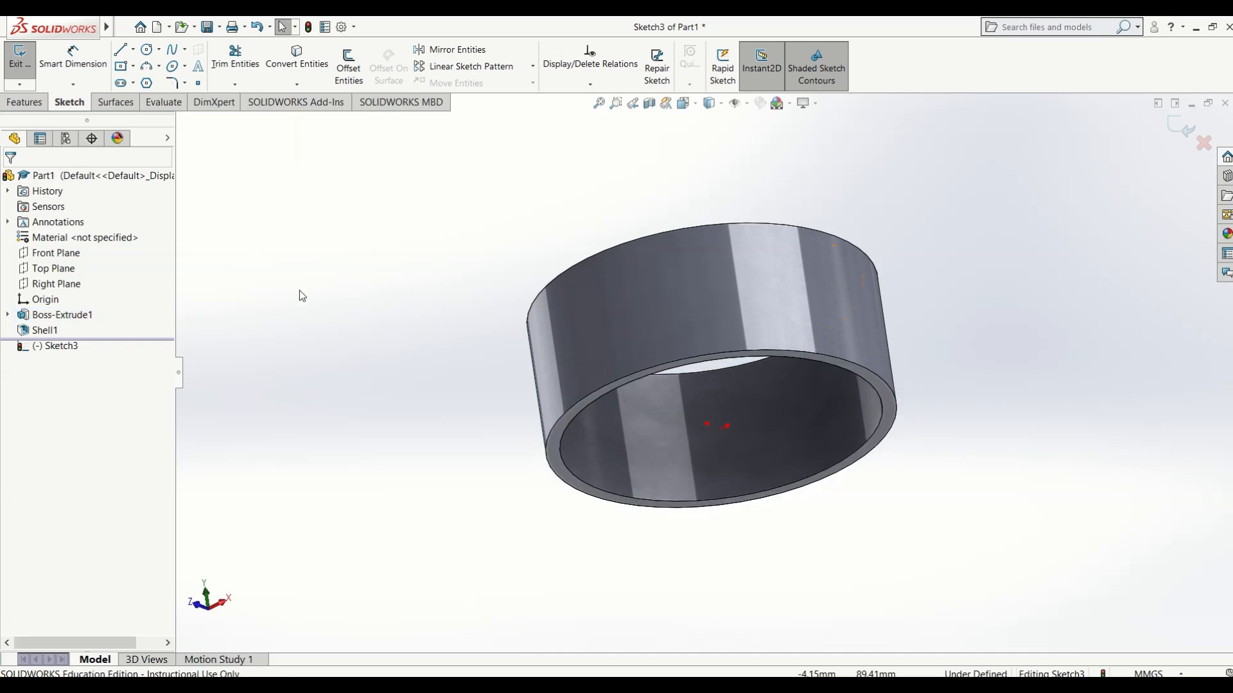
left_click(584, 400)
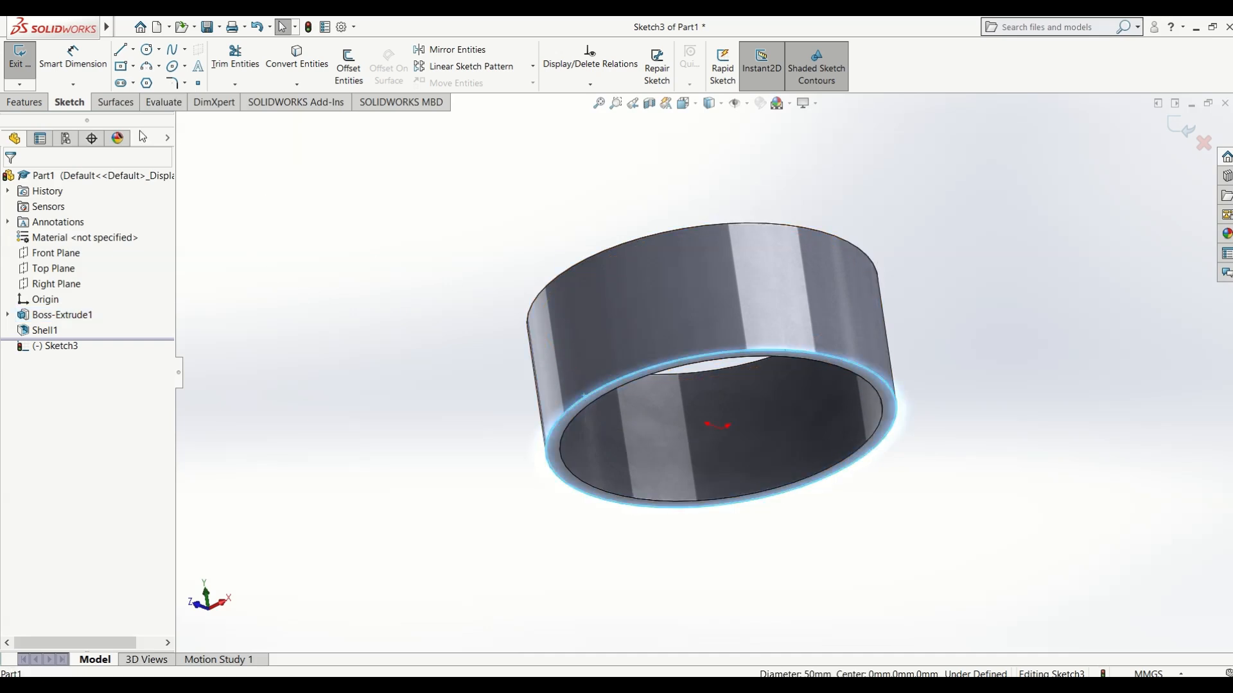
left_click(293, 63)
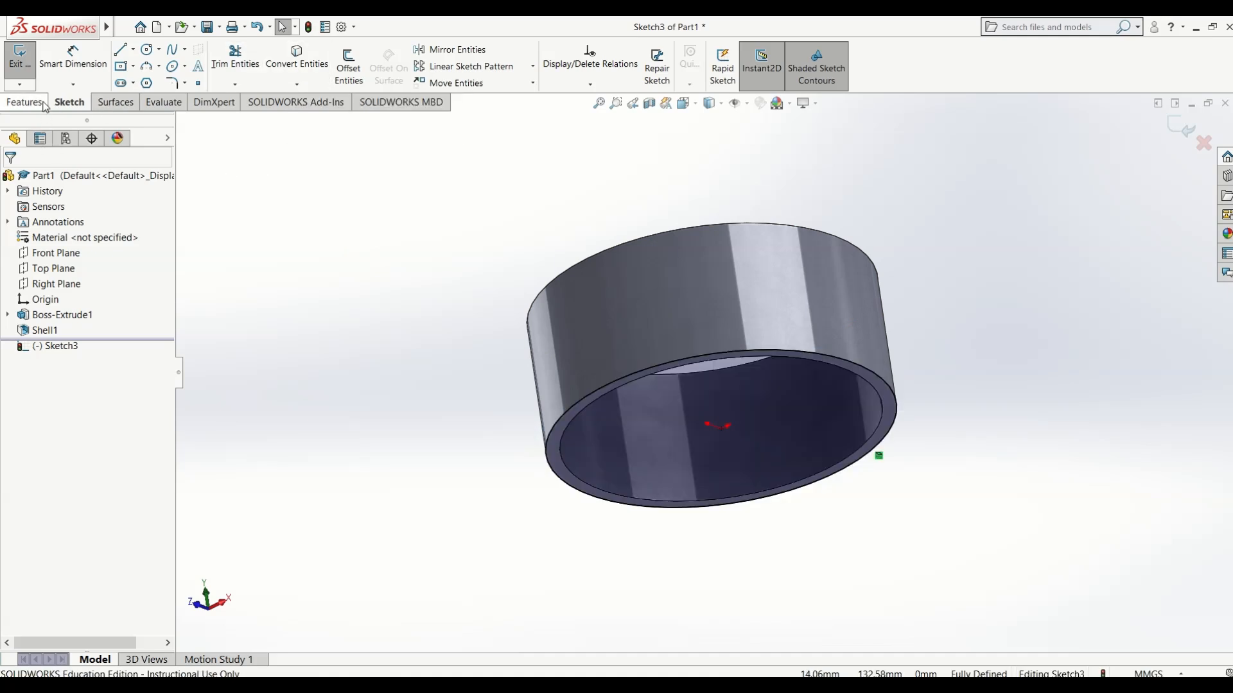
- Start a Helix/Spiral curve from the converted circle and reverse its direction so it runs up along the ring wall
mouse_move(107, 27)
left_click(176, 26)
left_click(206, 26)
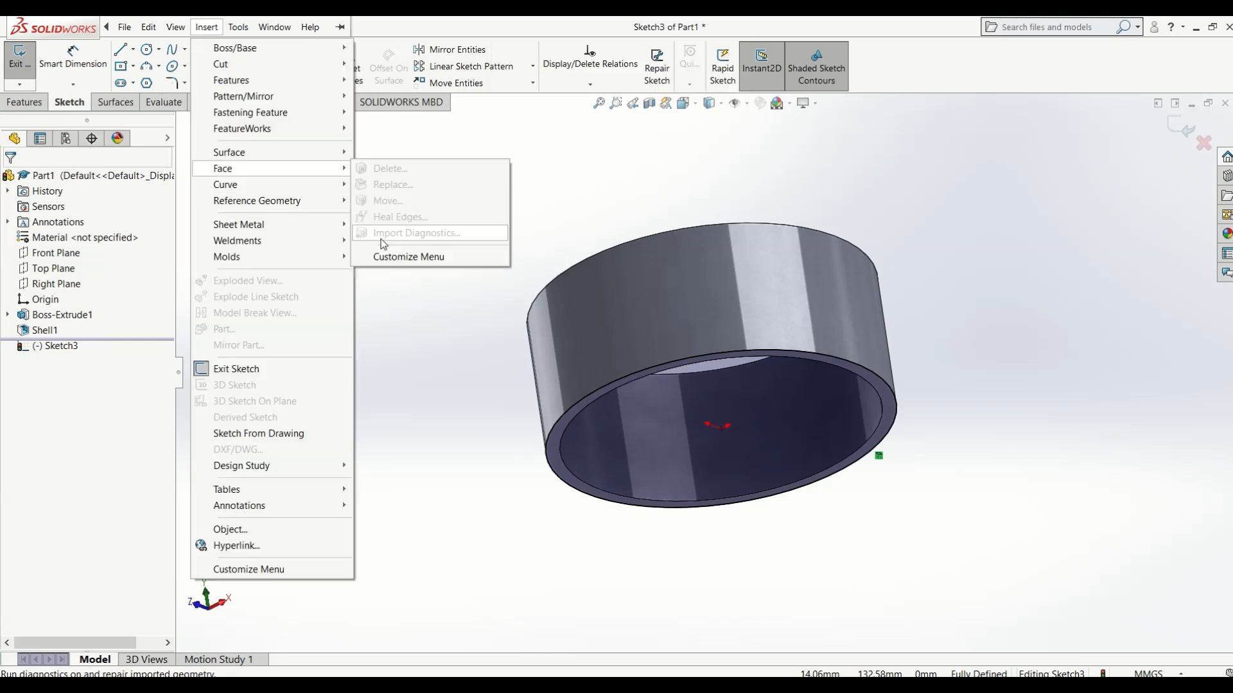
mouse_move(330, 186)
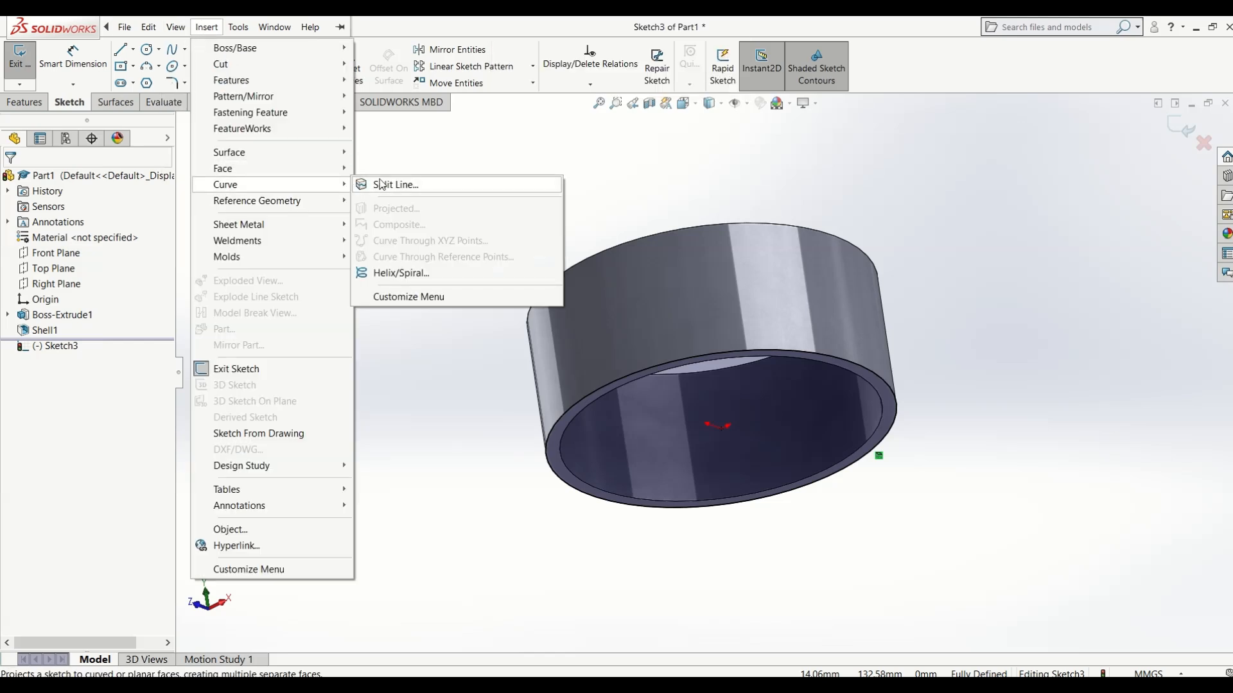
left_click(403, 274)
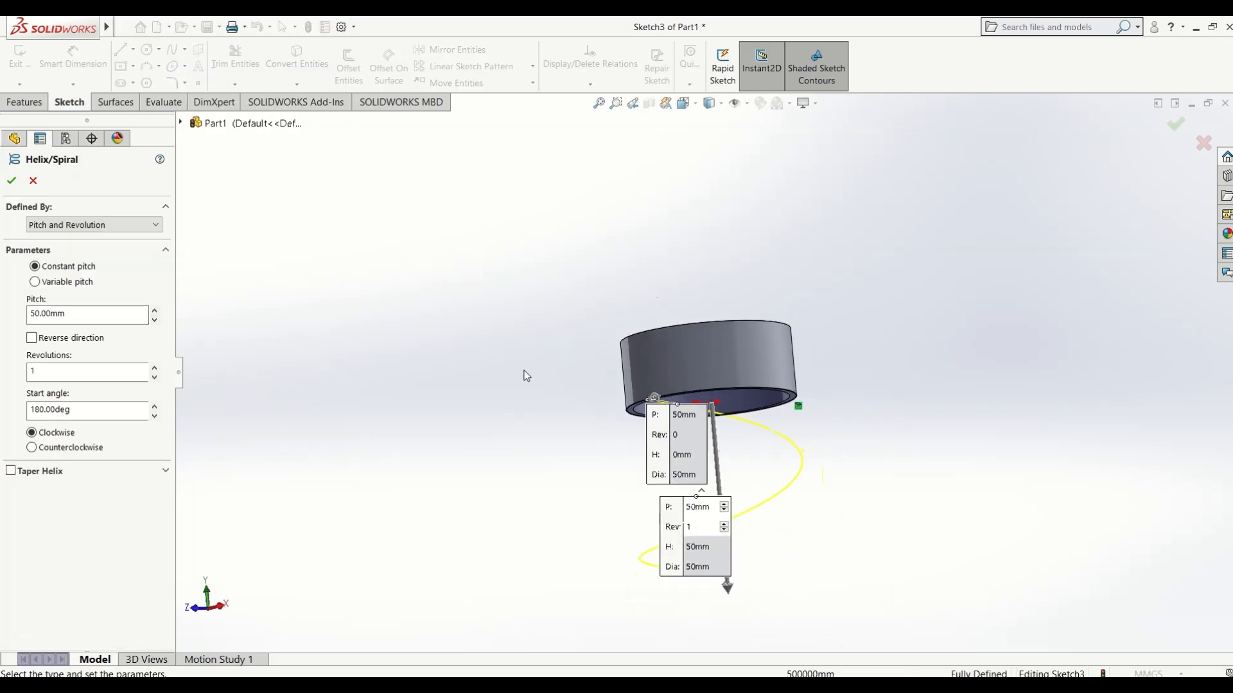
left_click(32, 339)
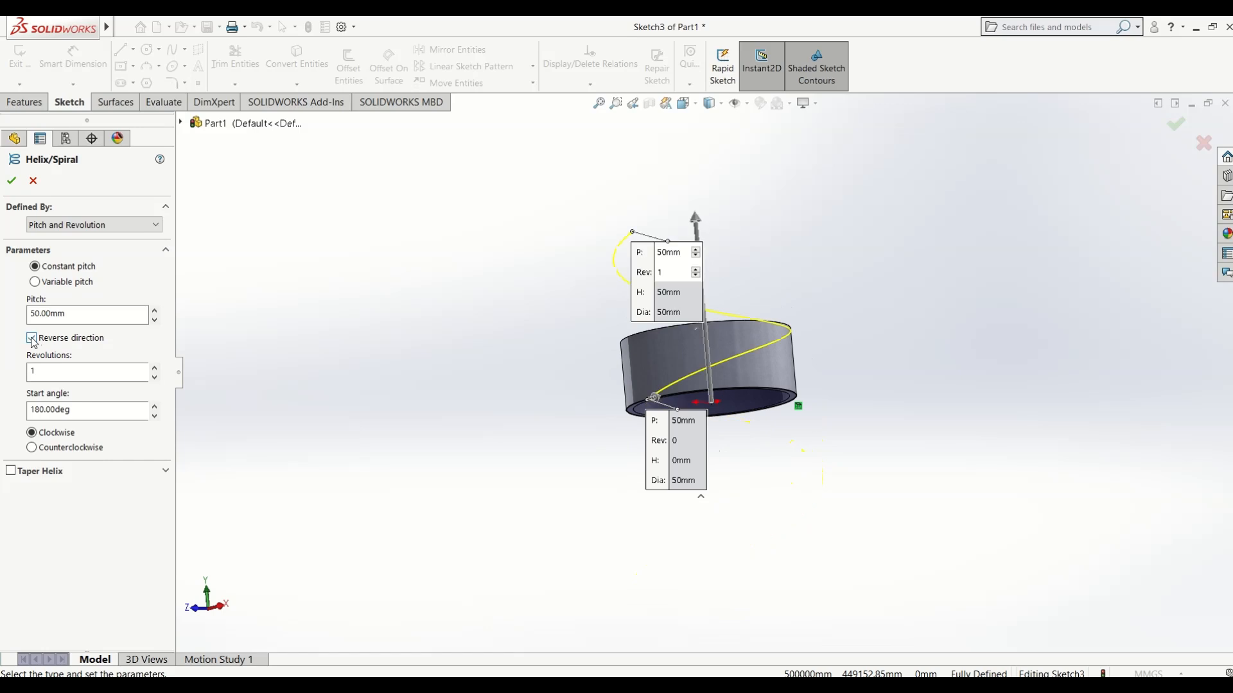
- Define the helix by Height and Revolution and set its height to 20 mm
left_click(69, 230)
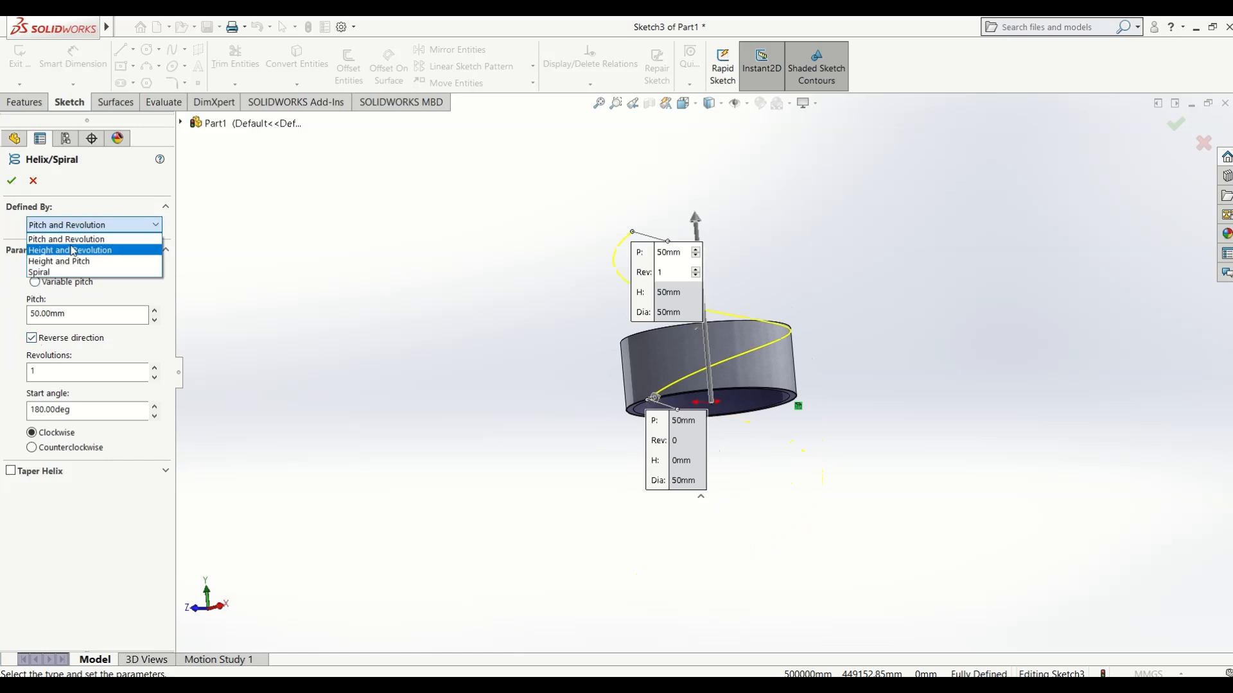
left_click(74, 251)
left_click(154, 321)
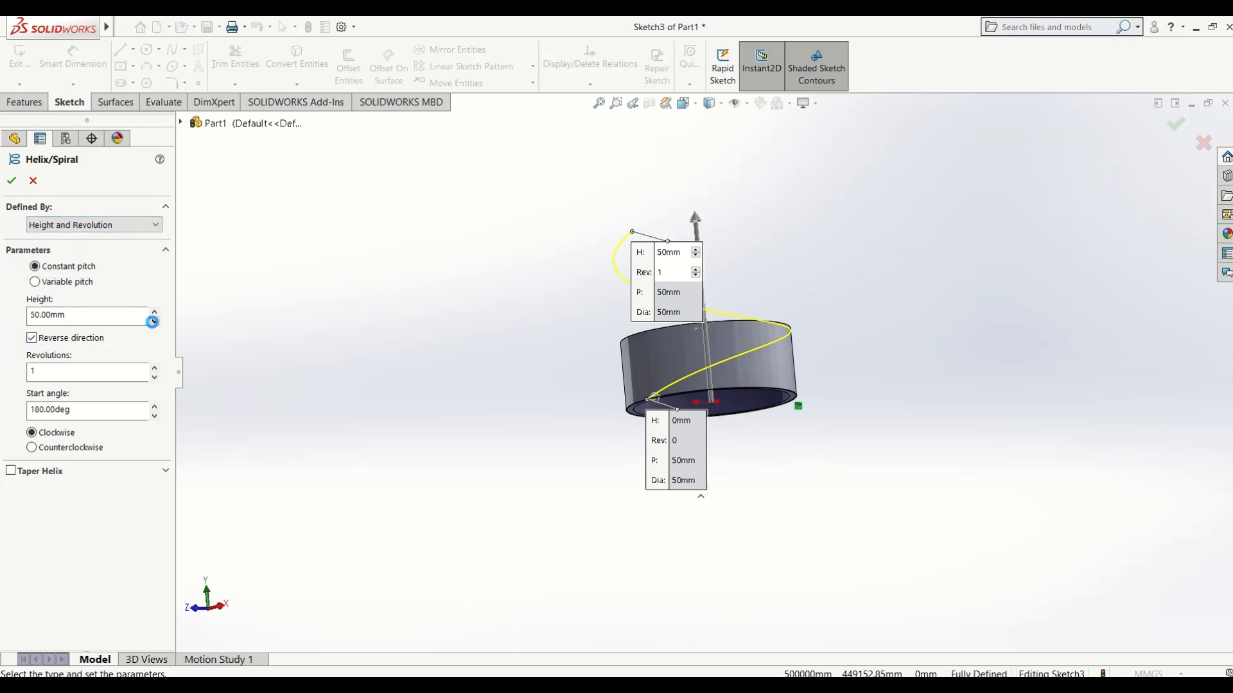
left_click(154, 321)
left_click(154, 321)
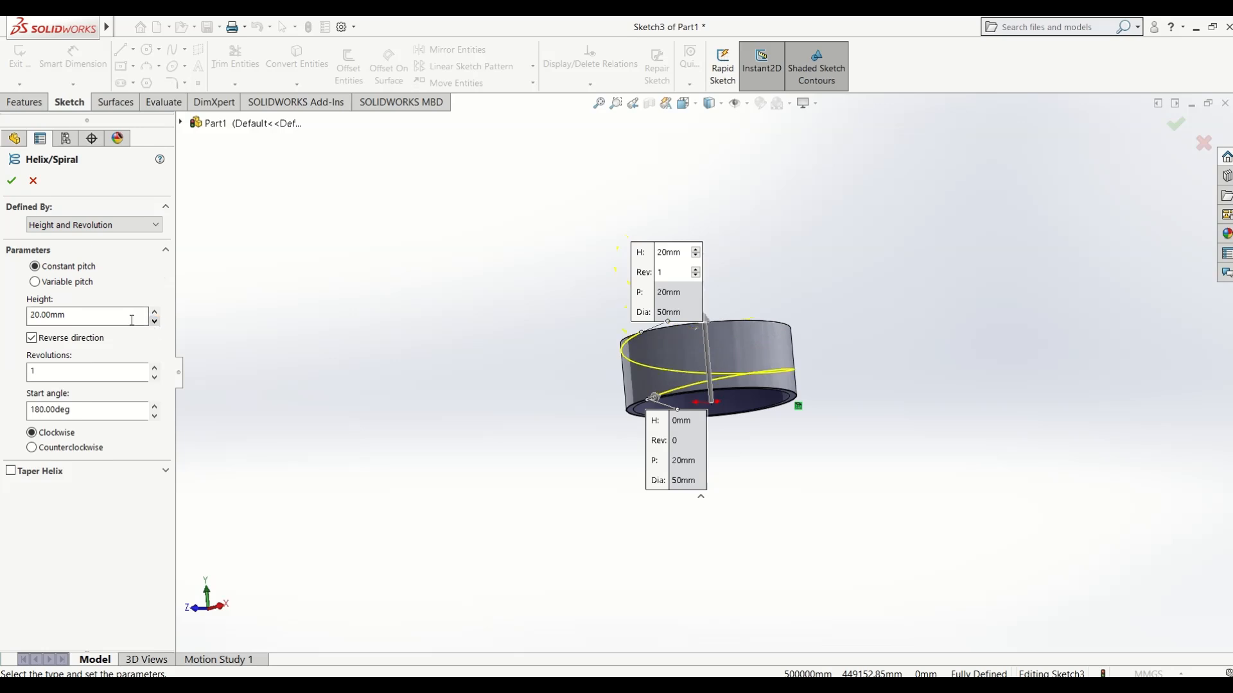
left_click_drag(144, 315, 16, 321)
left_click(30, 315)
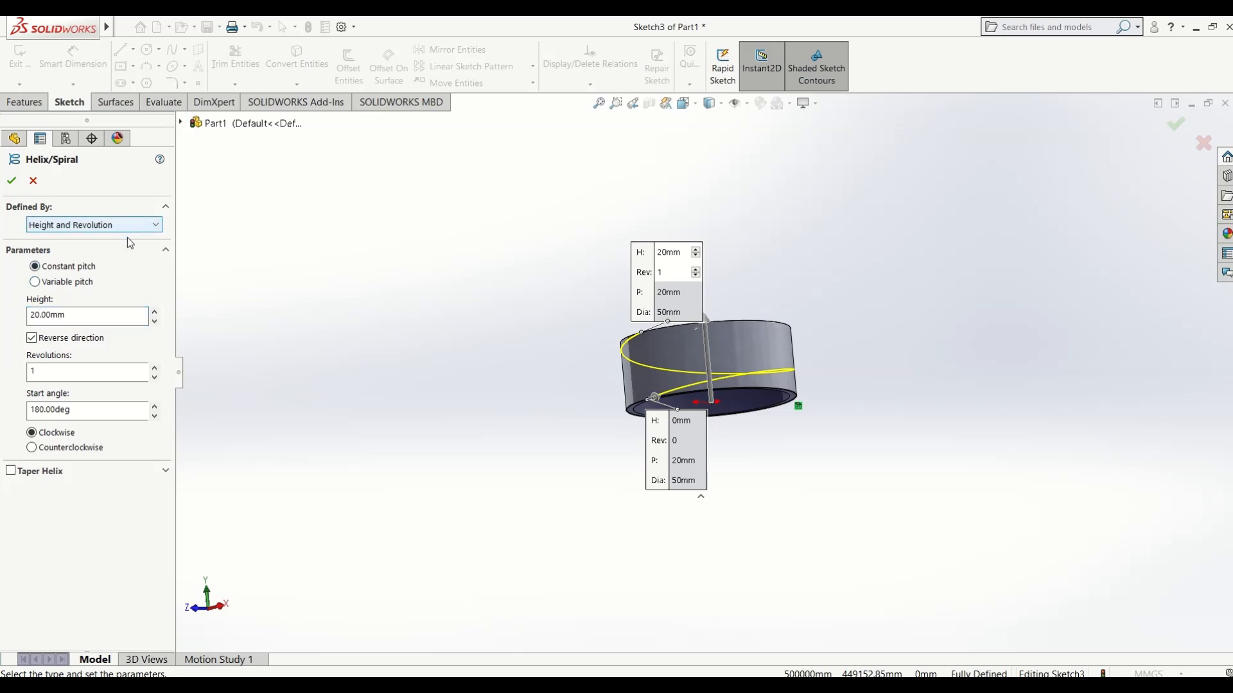
- Set the helix to 3 revolutions and create it around the ring
left_click(154, 368)
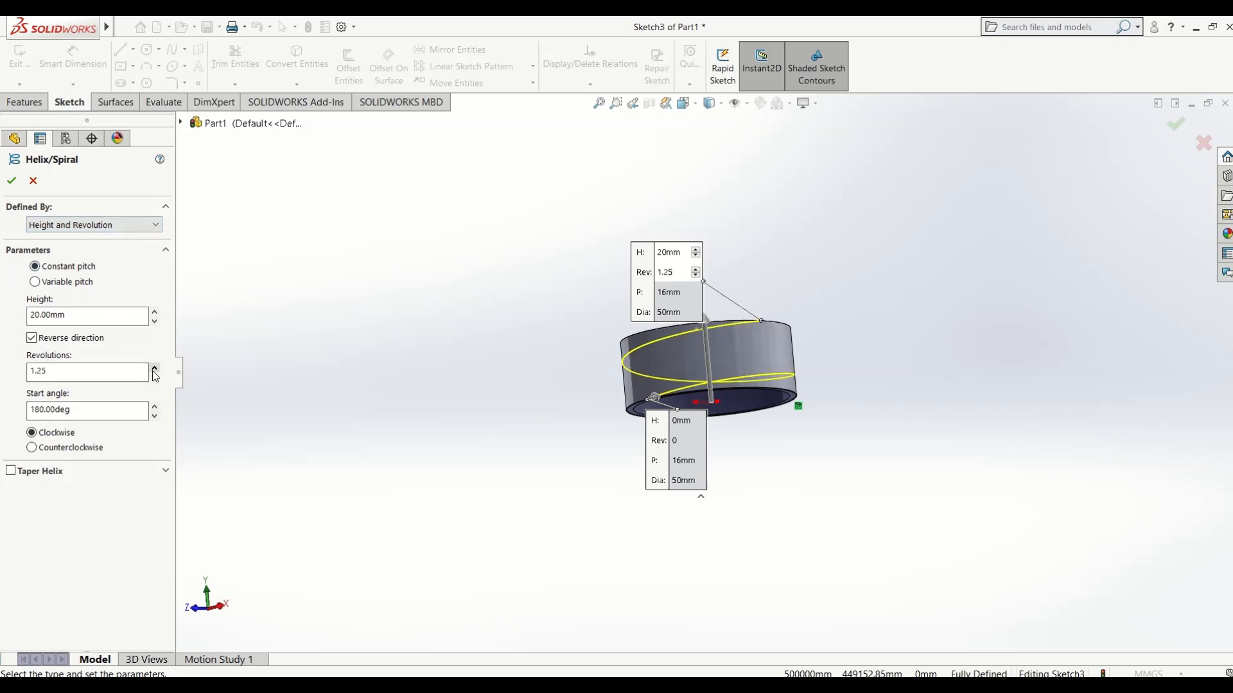
left_click(154, 368)
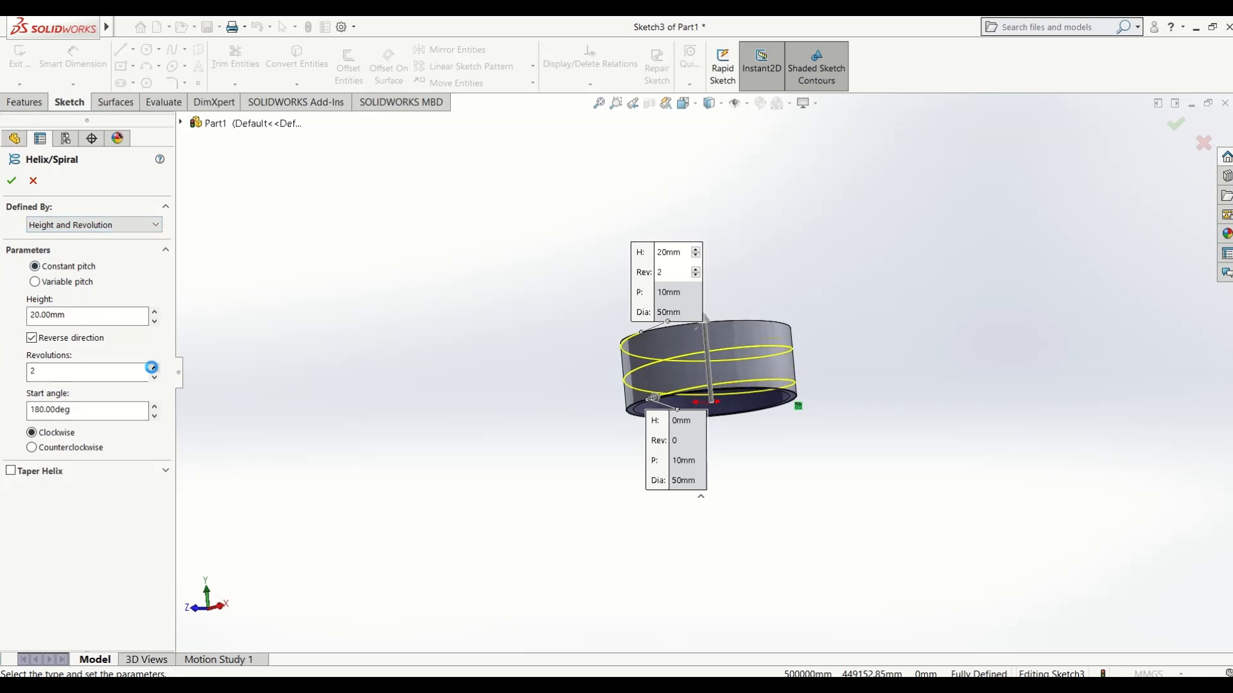
left_click(154, 368)
left_click(154, 368)
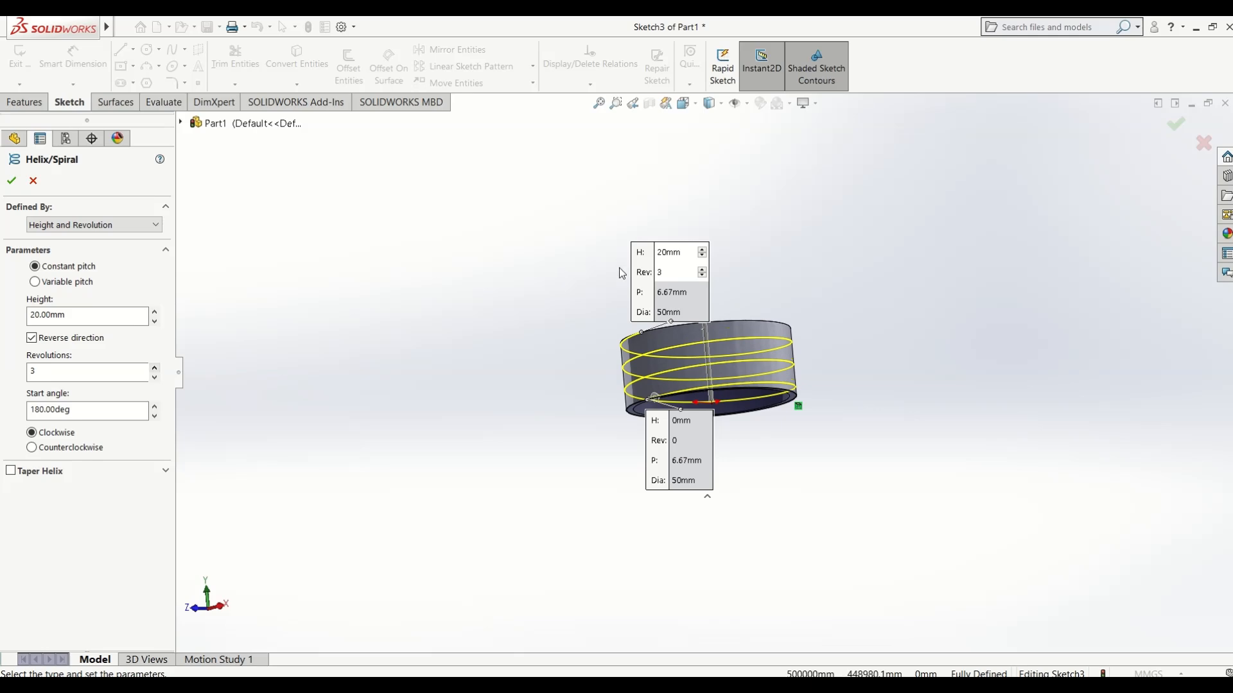
middle_click_drag(621, 273, 626, 411)
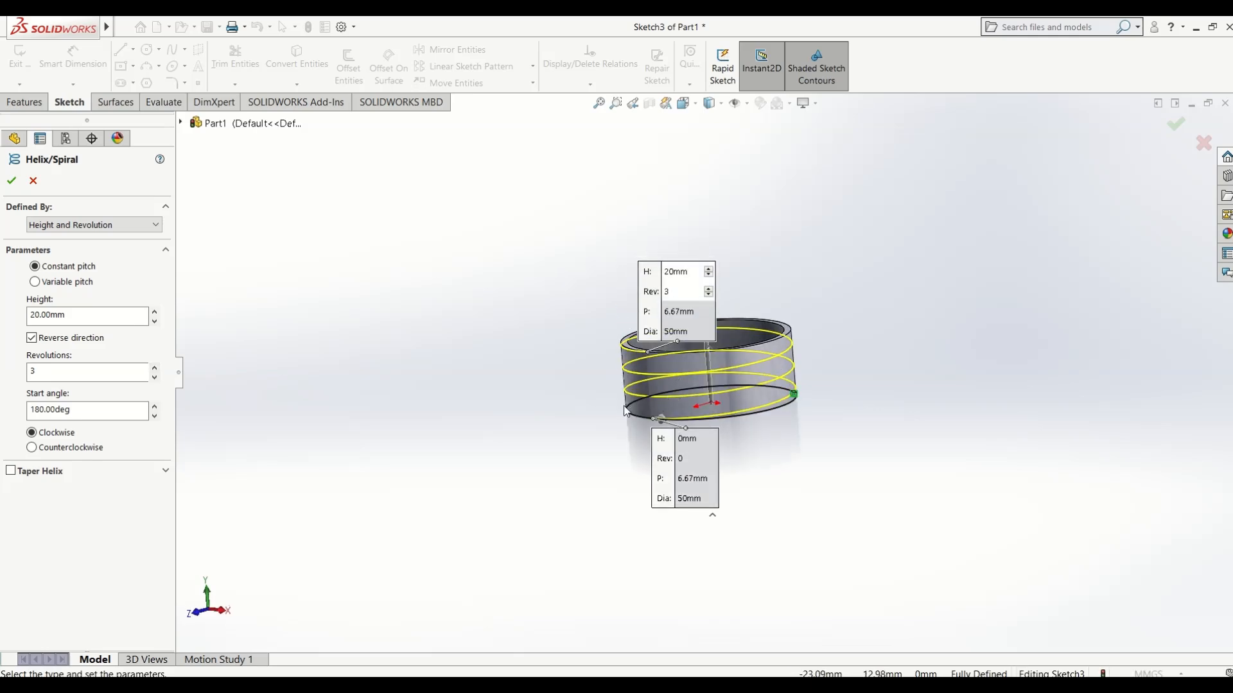
middle_click_drag(645, 371, 666, 353)
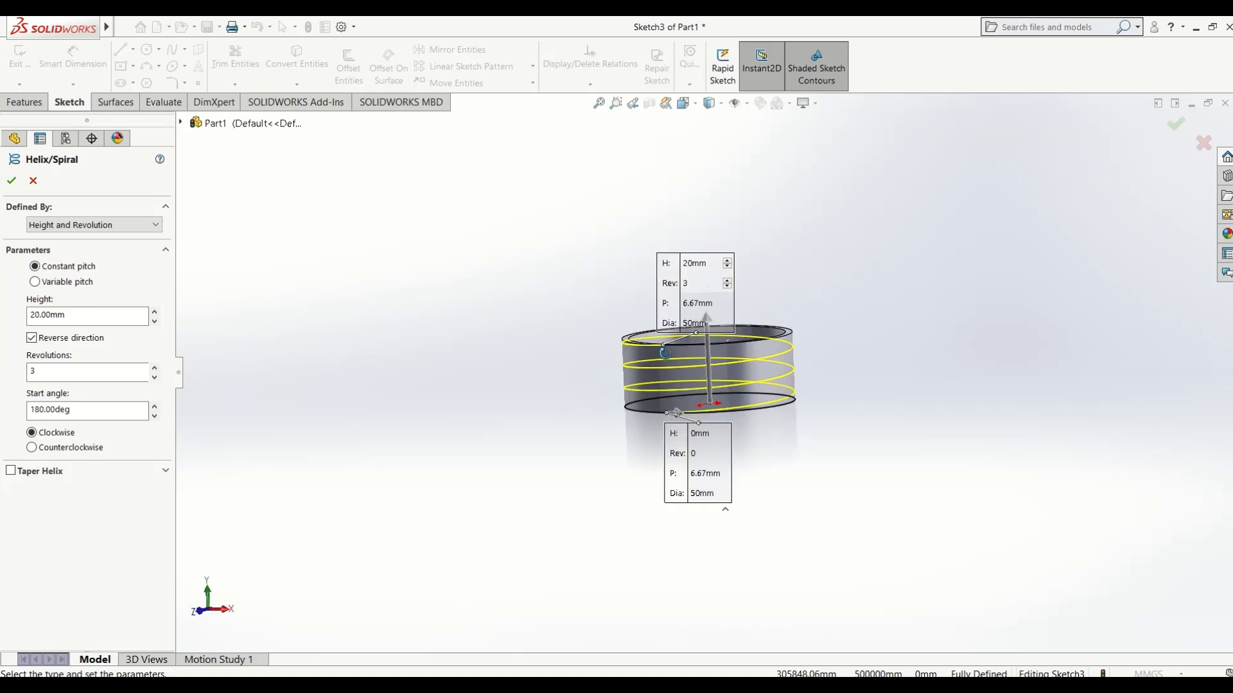
scroll(704, 364, "down", 6)
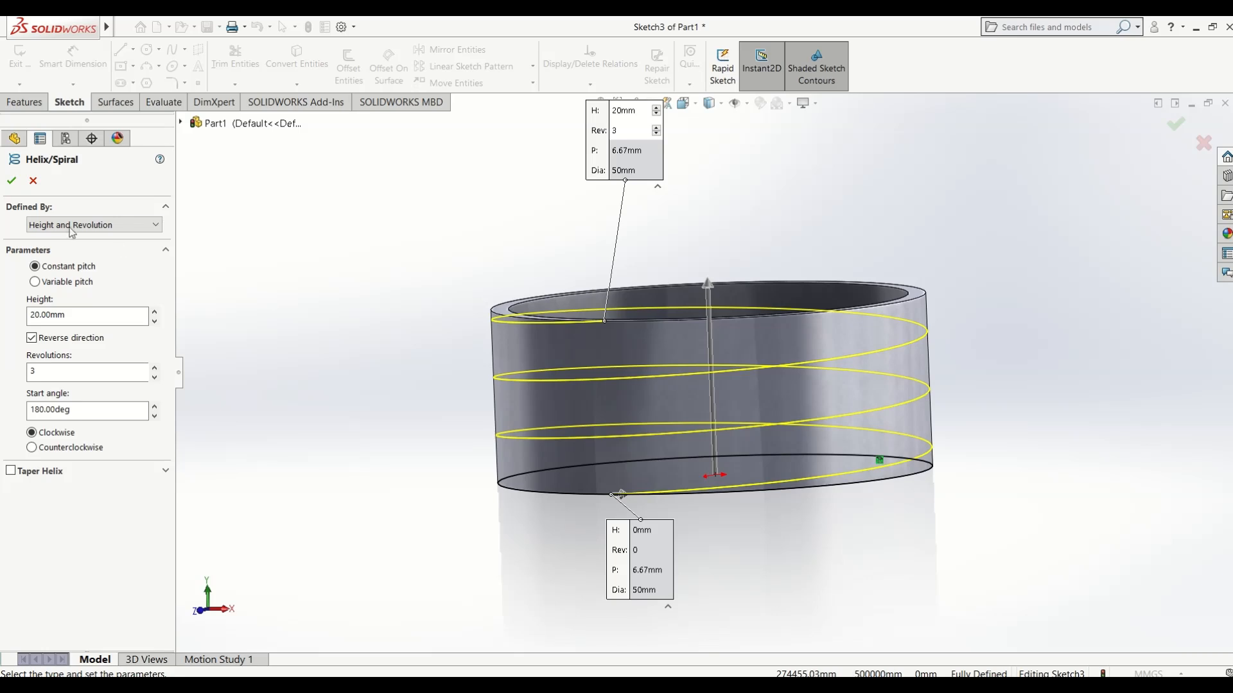
left_click(11, 183)
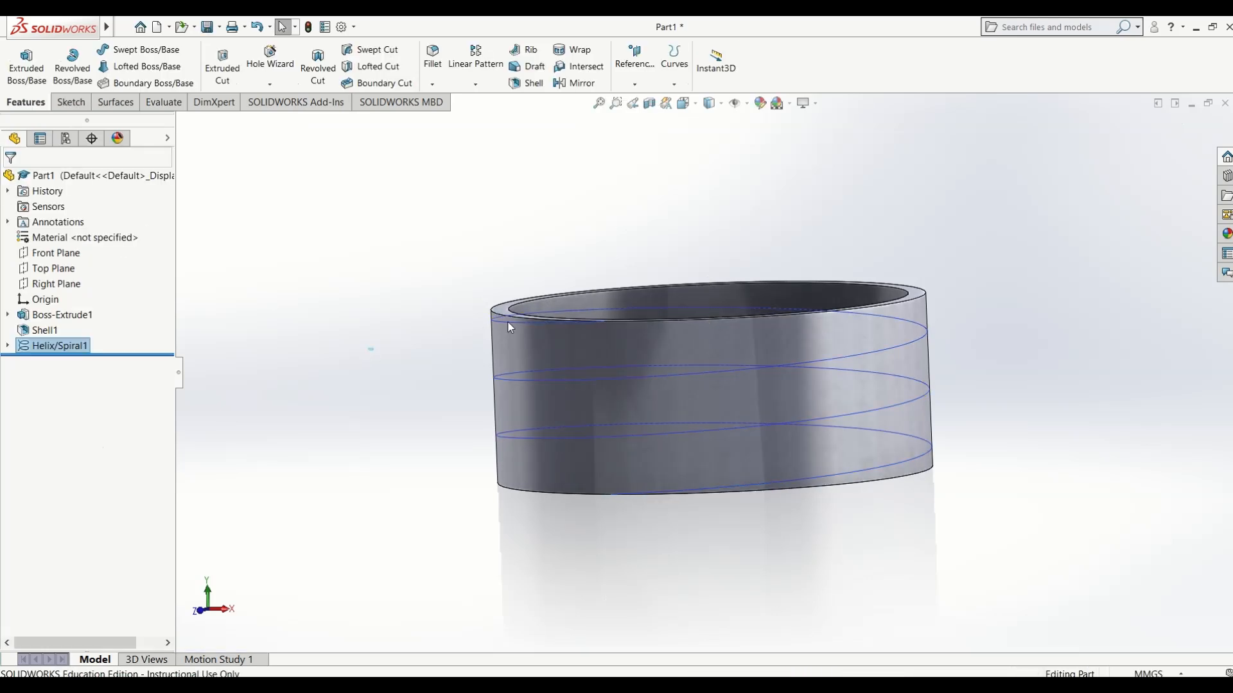
- Rename the helix feature as "Path for thread"
middle_click_drag(762, 283, 779, 311)
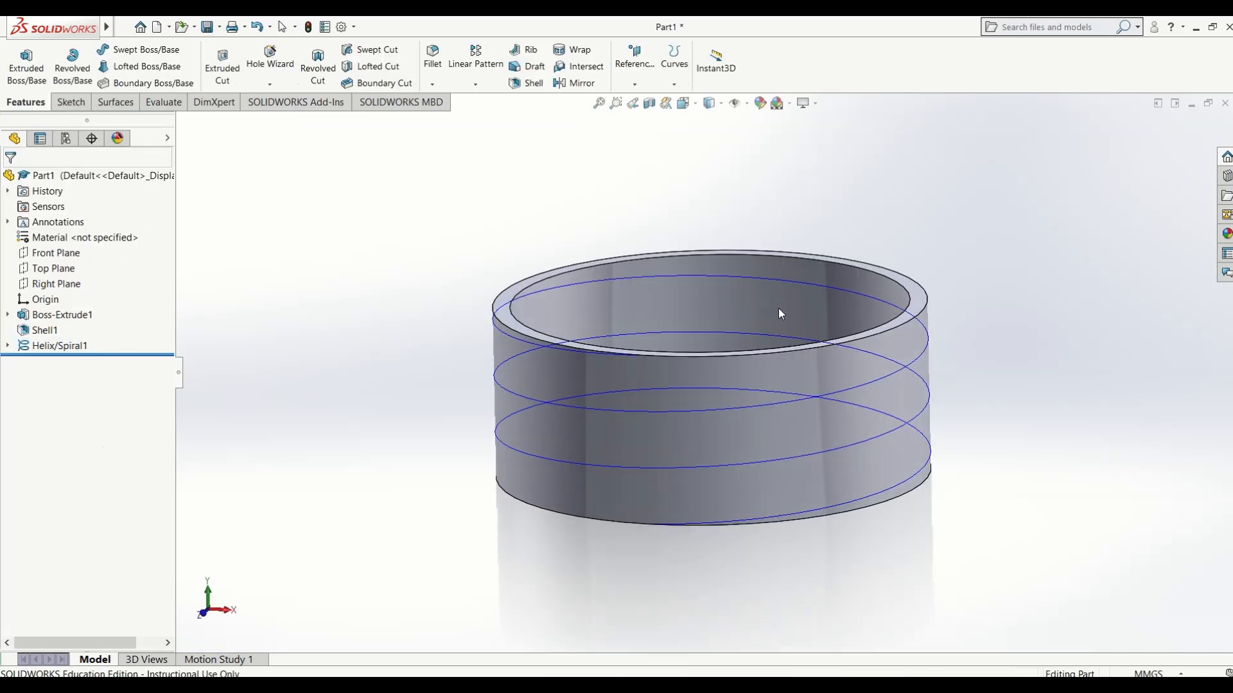
left_click(55, 347)
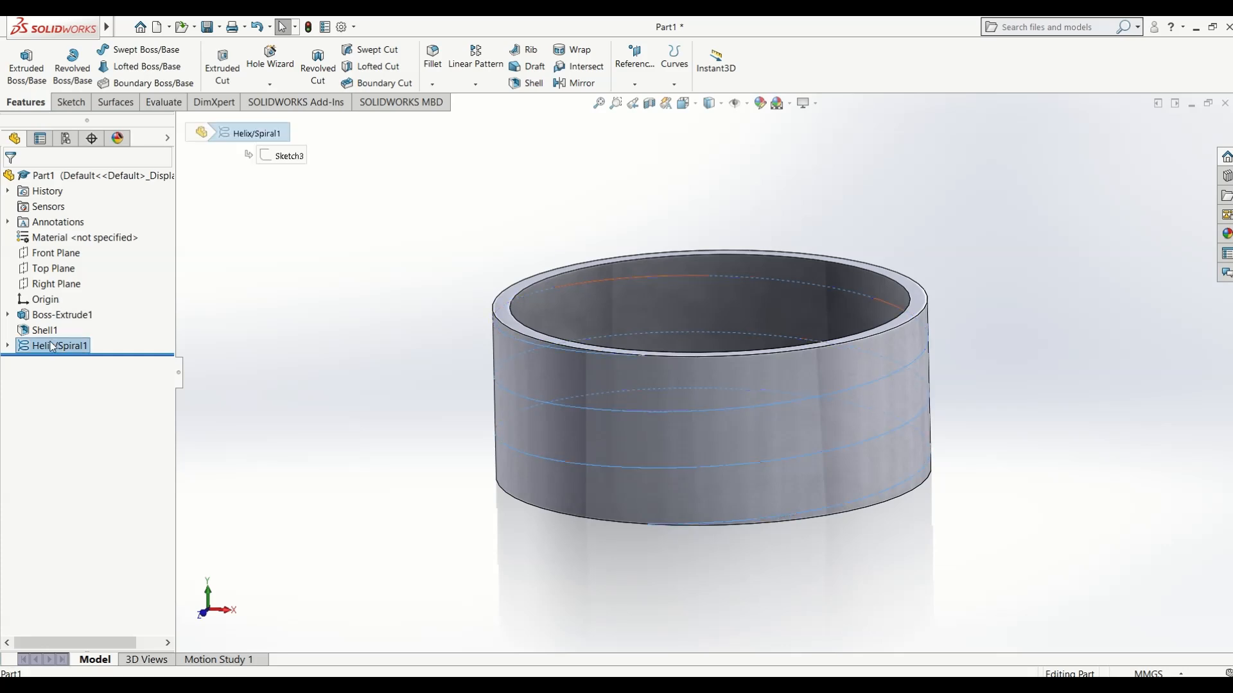
left_click(52, 347)
type("Pa")
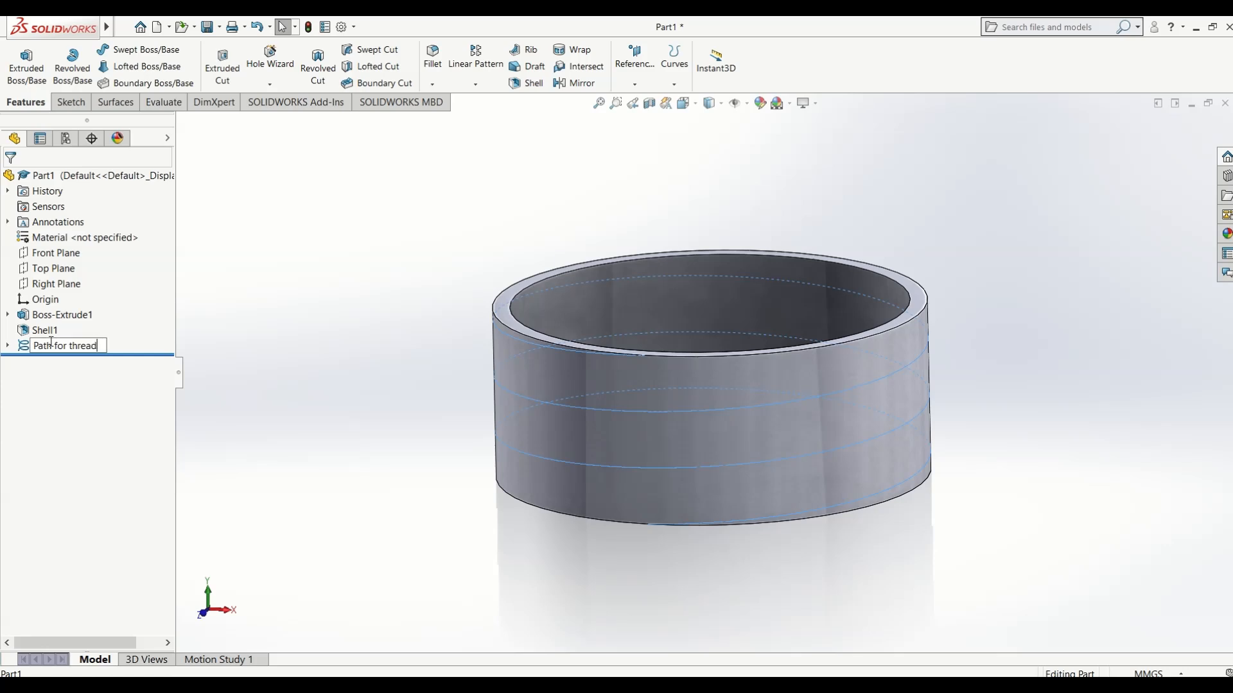
type("th for thread")
key("Return")
left_click(316, 273)
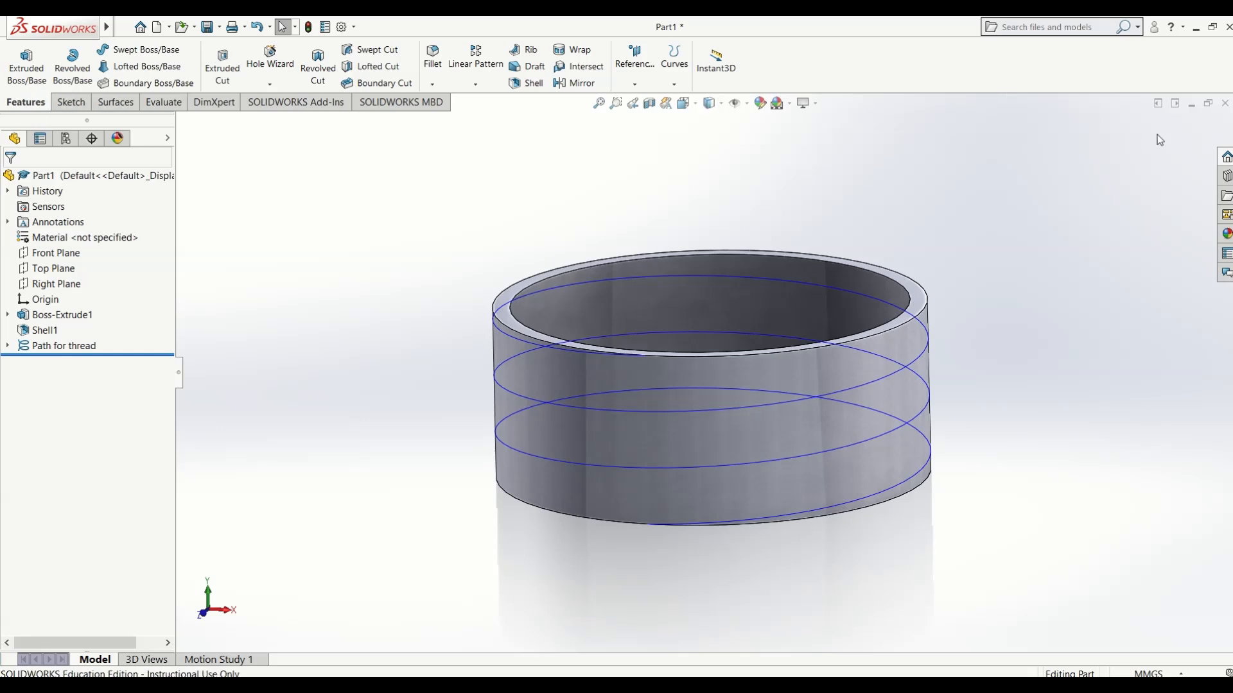
- Create a reference plane perpendicular to the helix and coincident with its upper end point
left_click(65, 347)
left_click(632, 70)
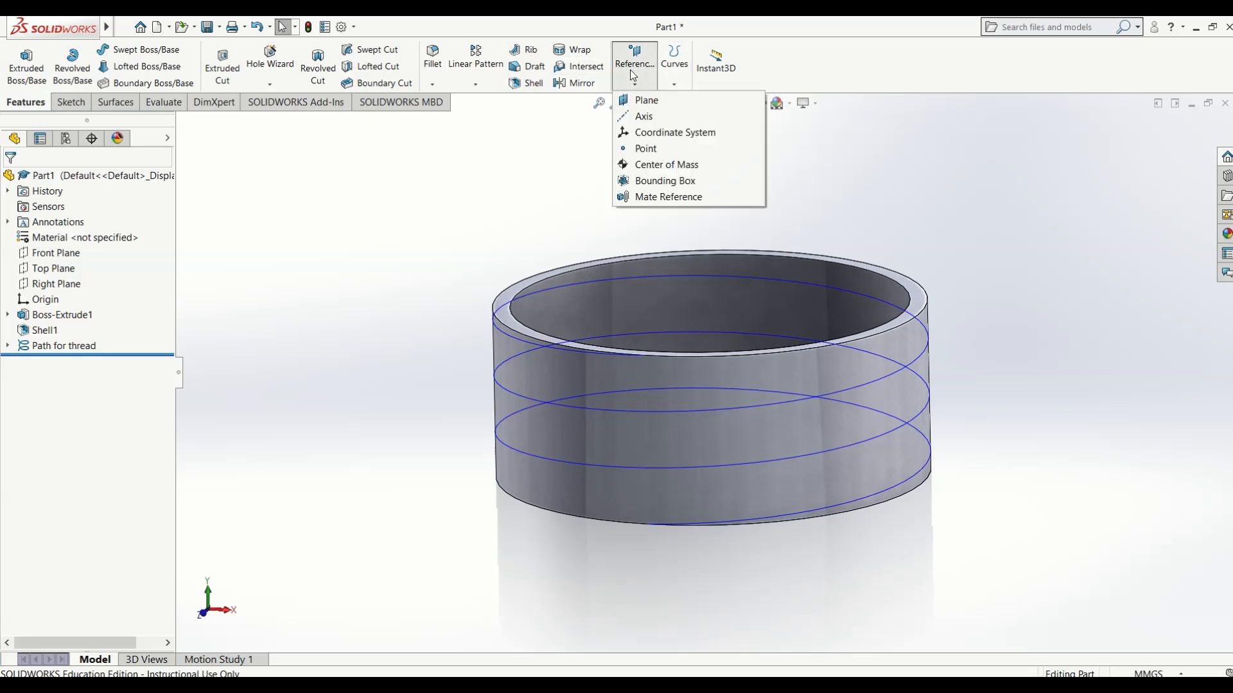
left_click(648, 100)
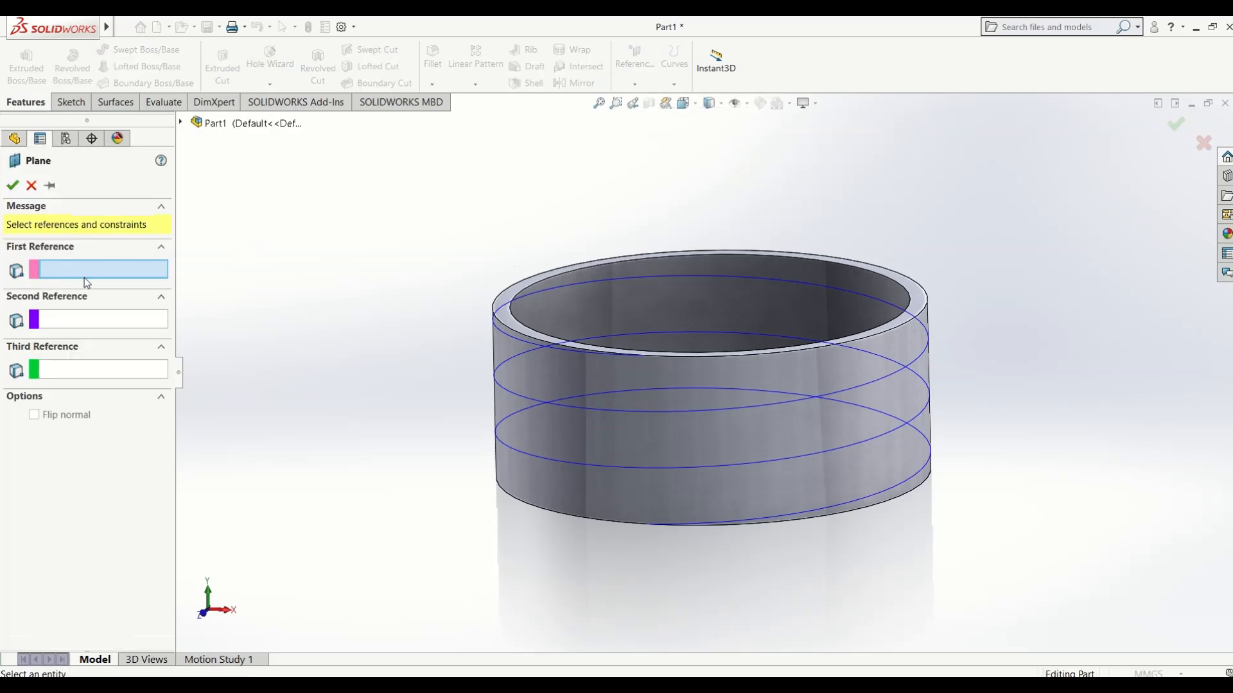
left_click(181, 123)
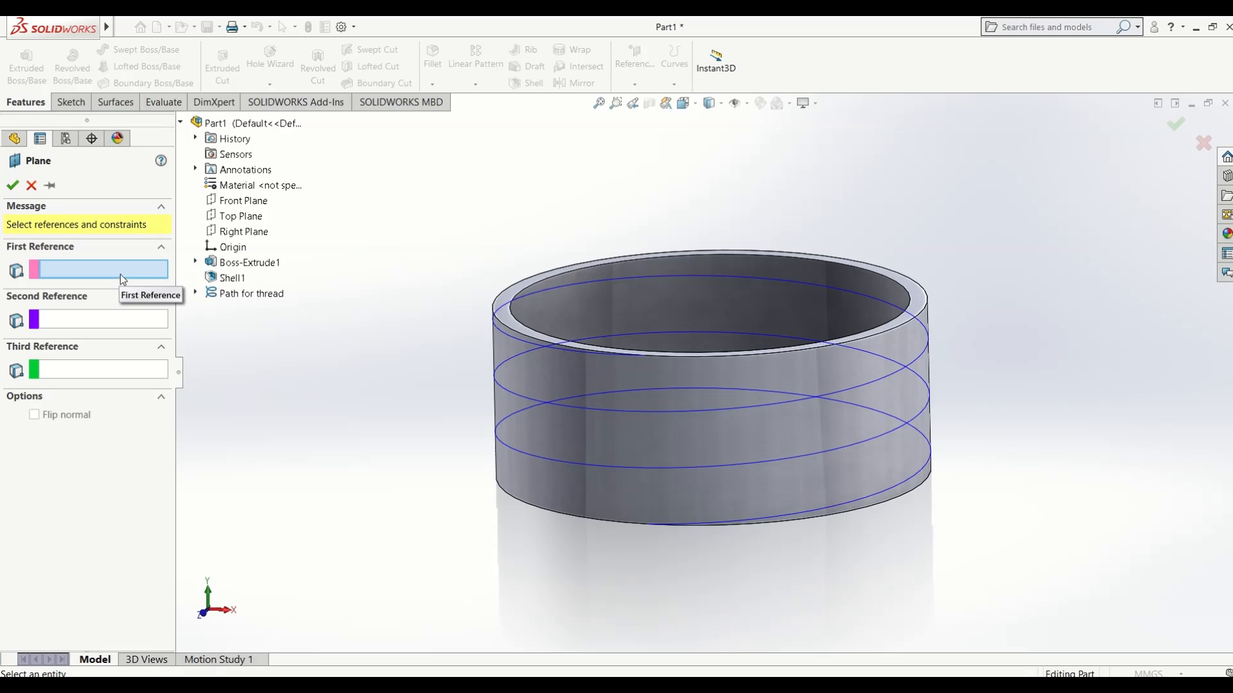
left_click(181, 122)
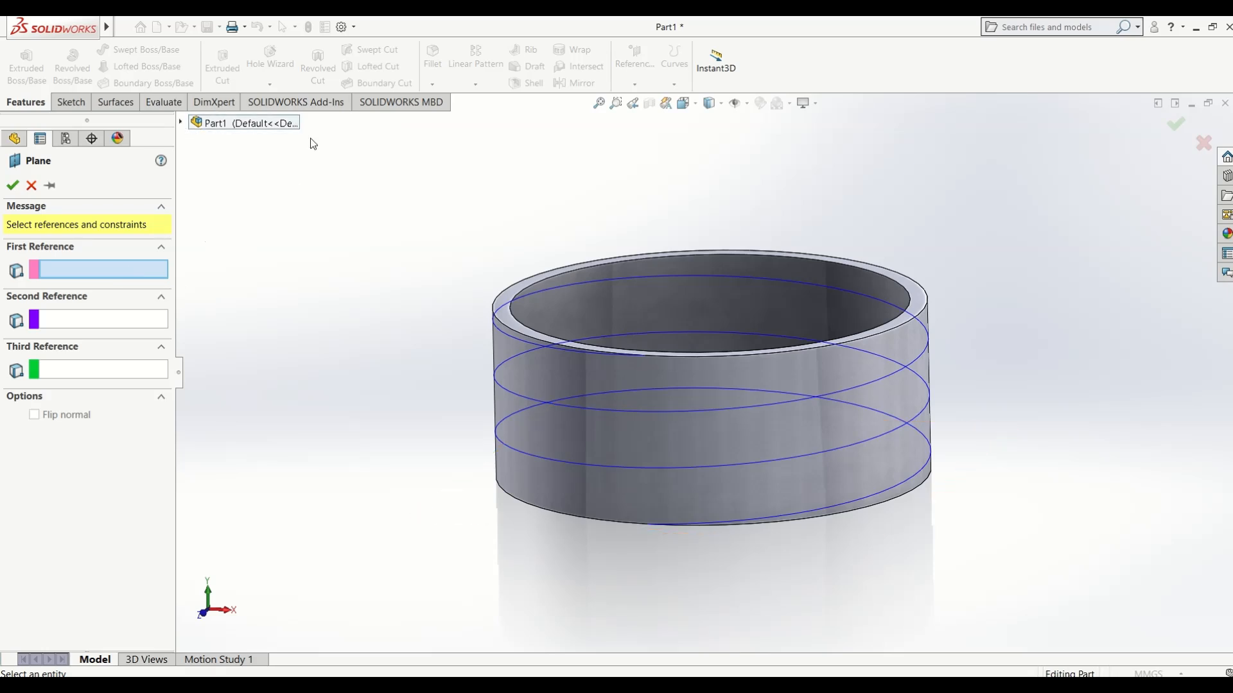
left_click(516, 399)
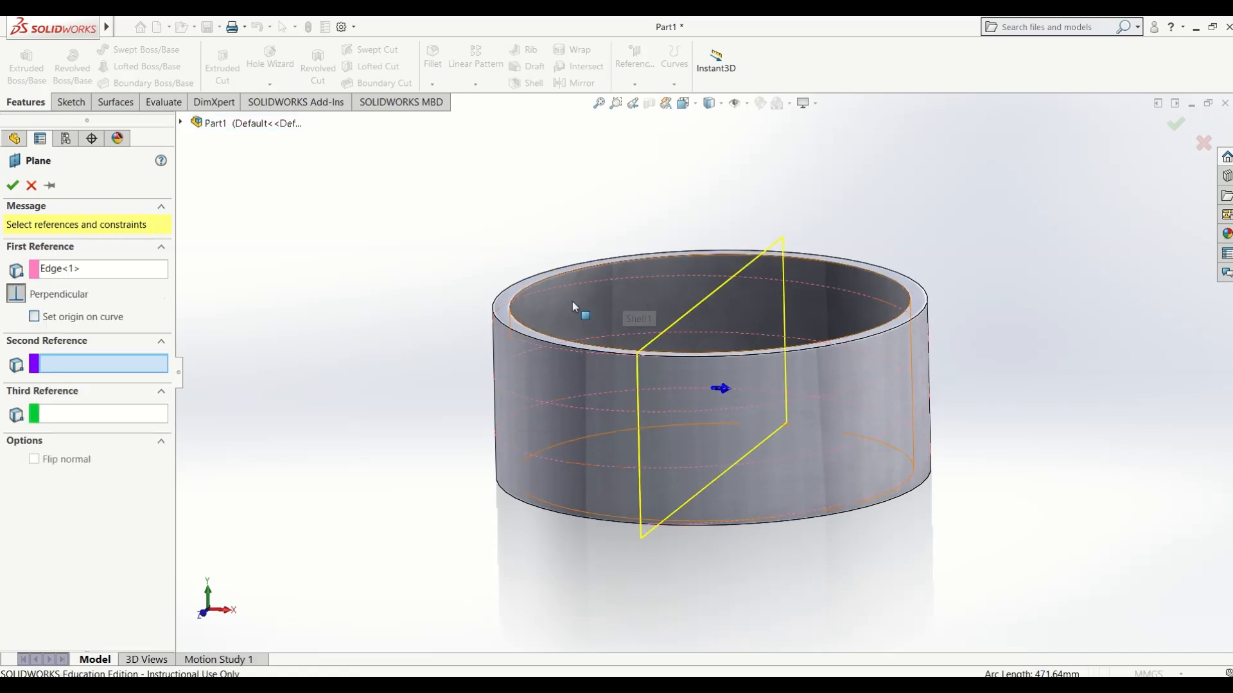
scroll(680, 363, "down", 5)
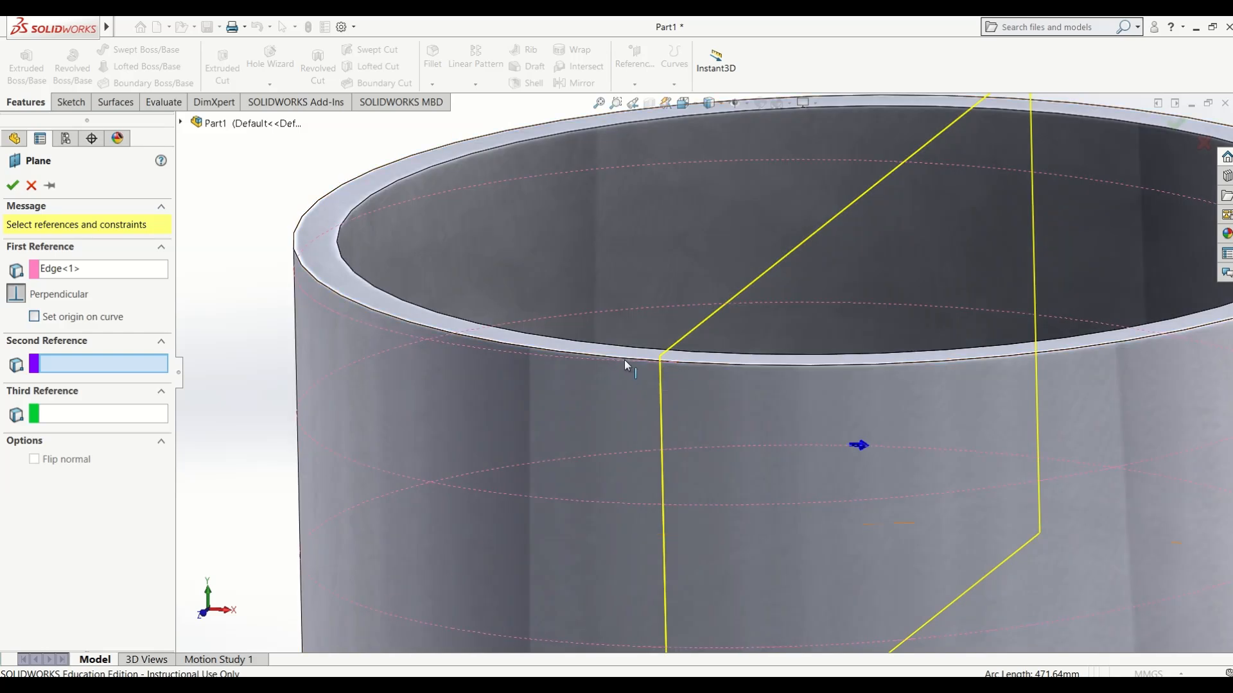
left_click(679, 363)
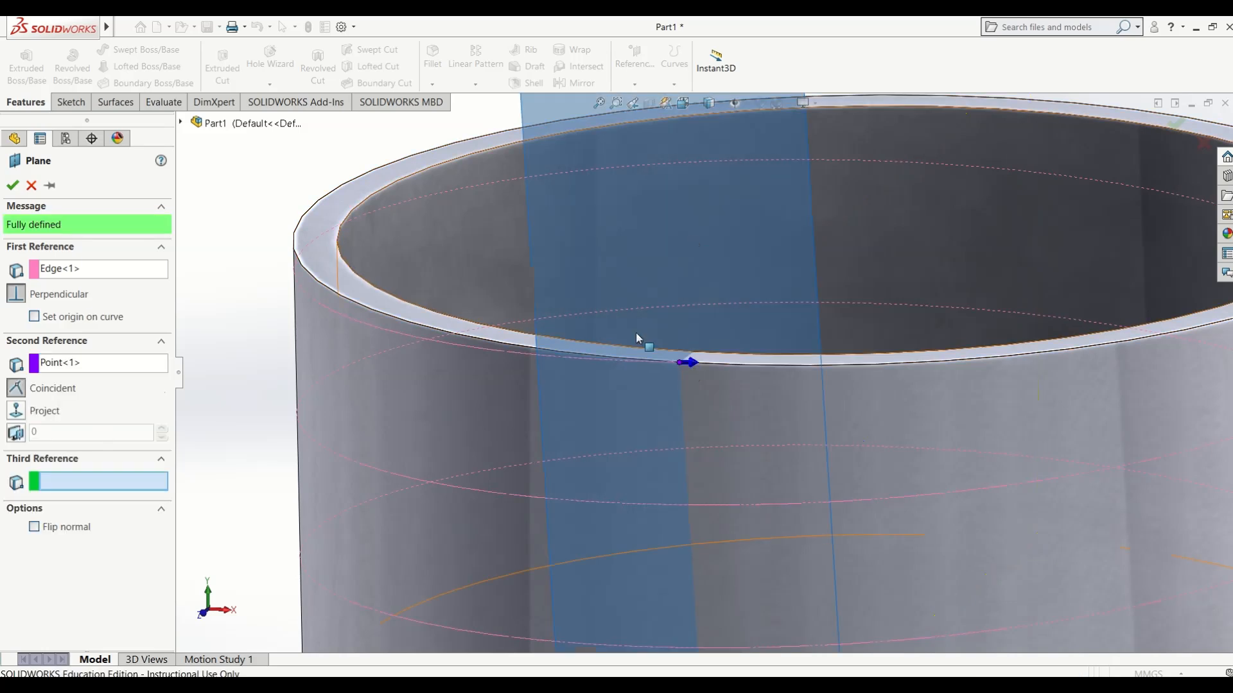
scroll(636, 332, "up", 4)
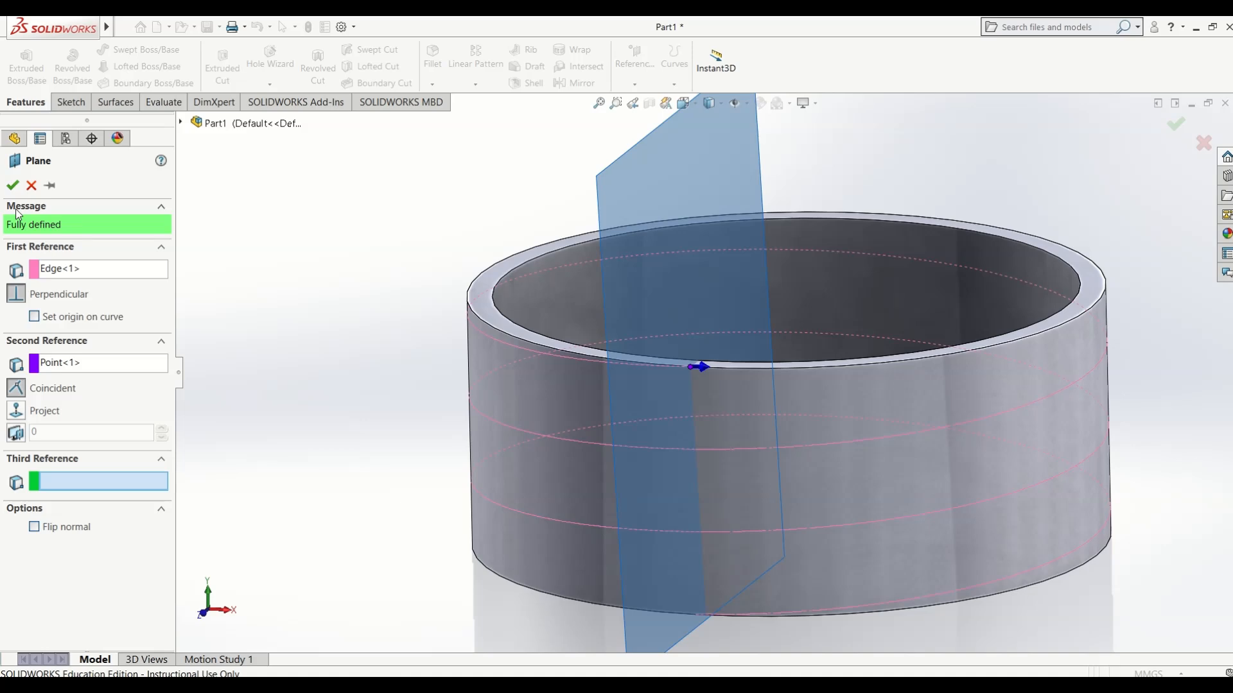
left_click(12, 186)
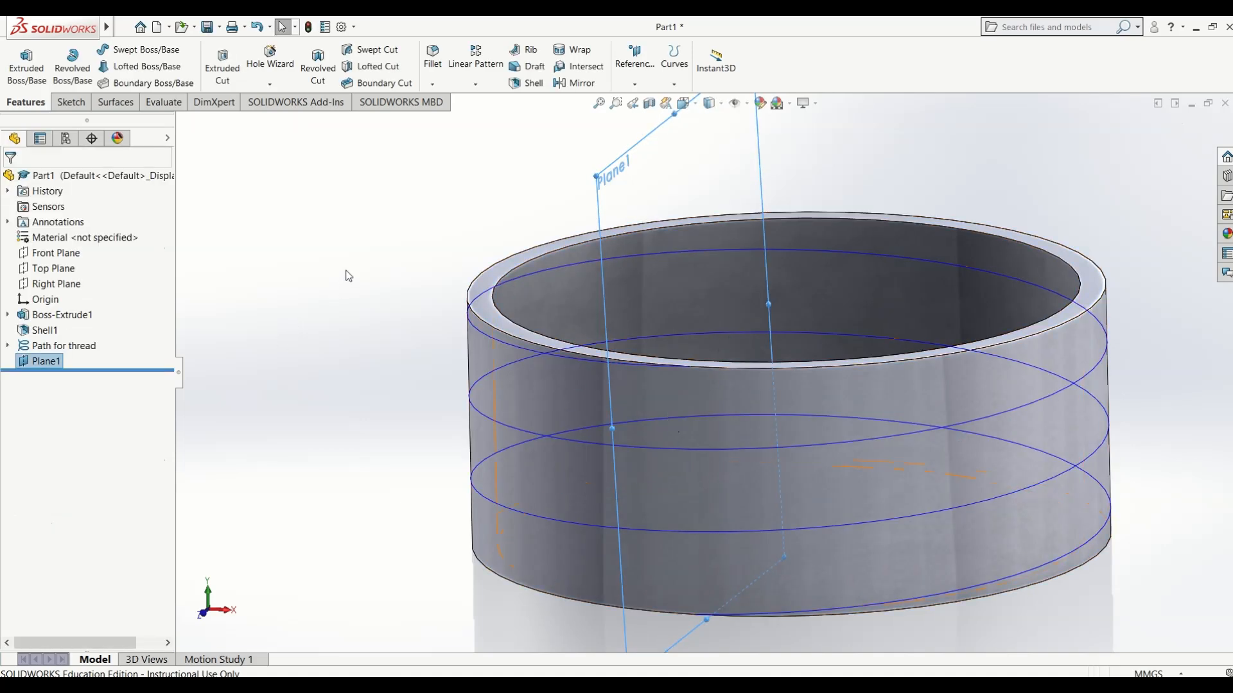
- Start a sketch on the plane perpendicular to the helix and view it face-on near the ring's upper outer edge
left_click(639, 144)
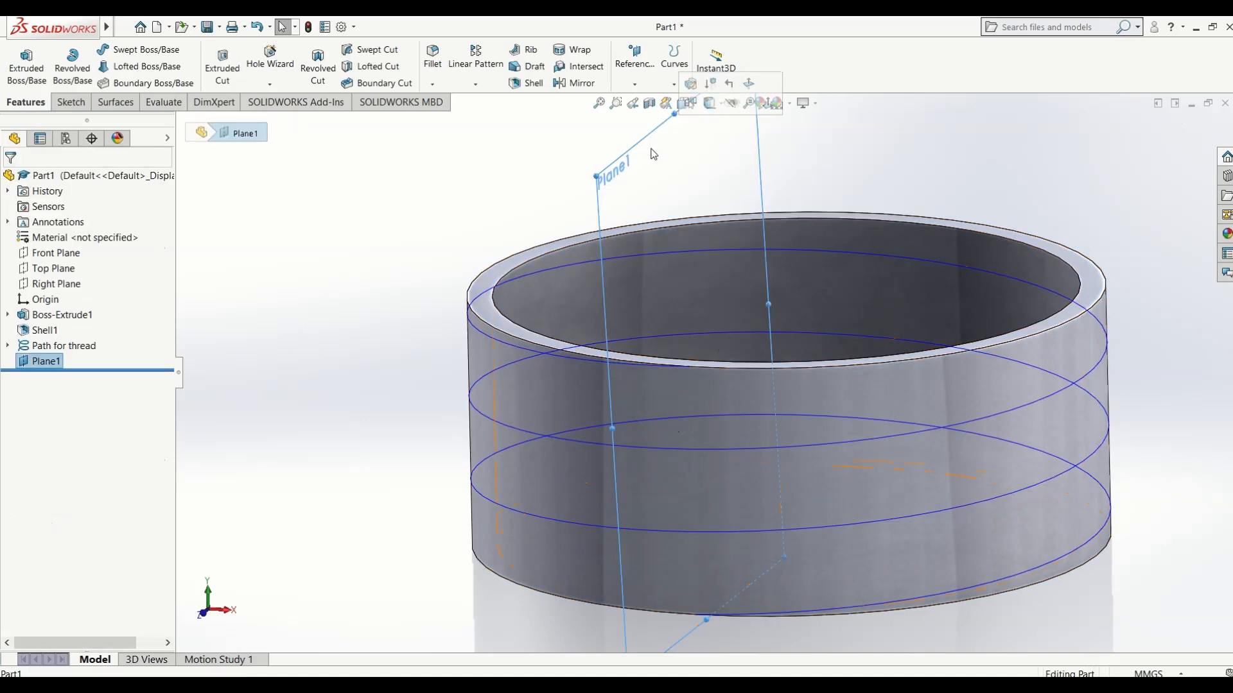
left_click(710, 104)
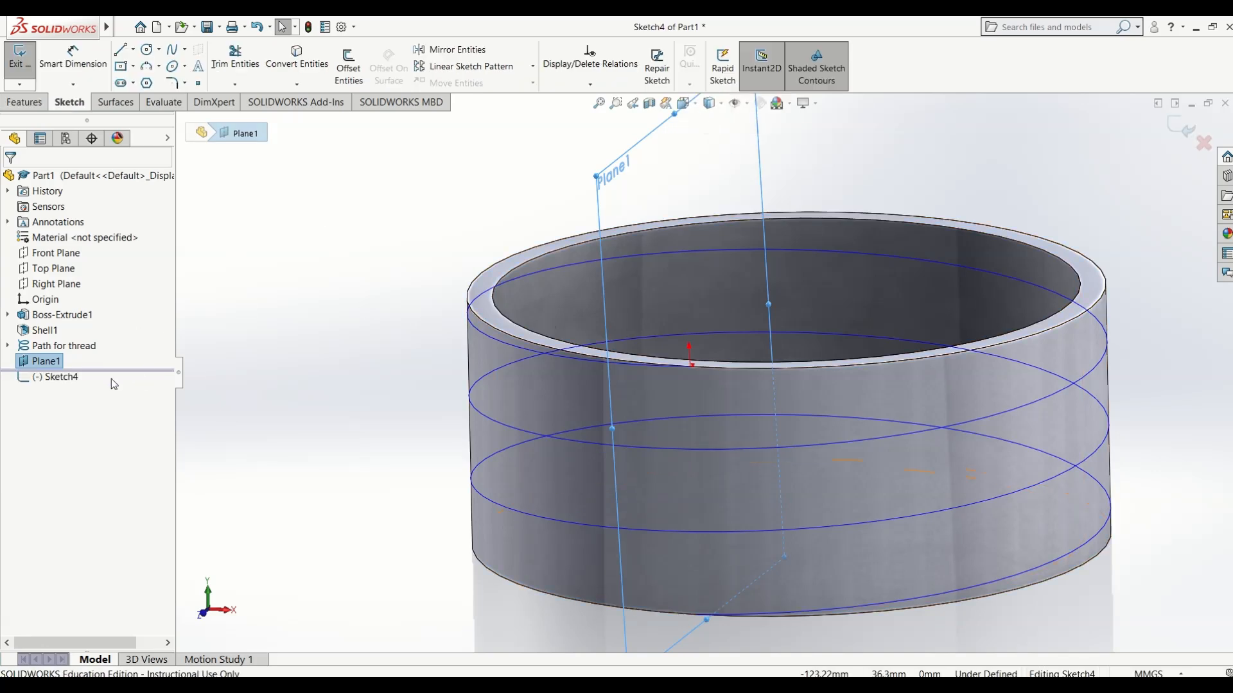
left_click(277, 252)
key("space")
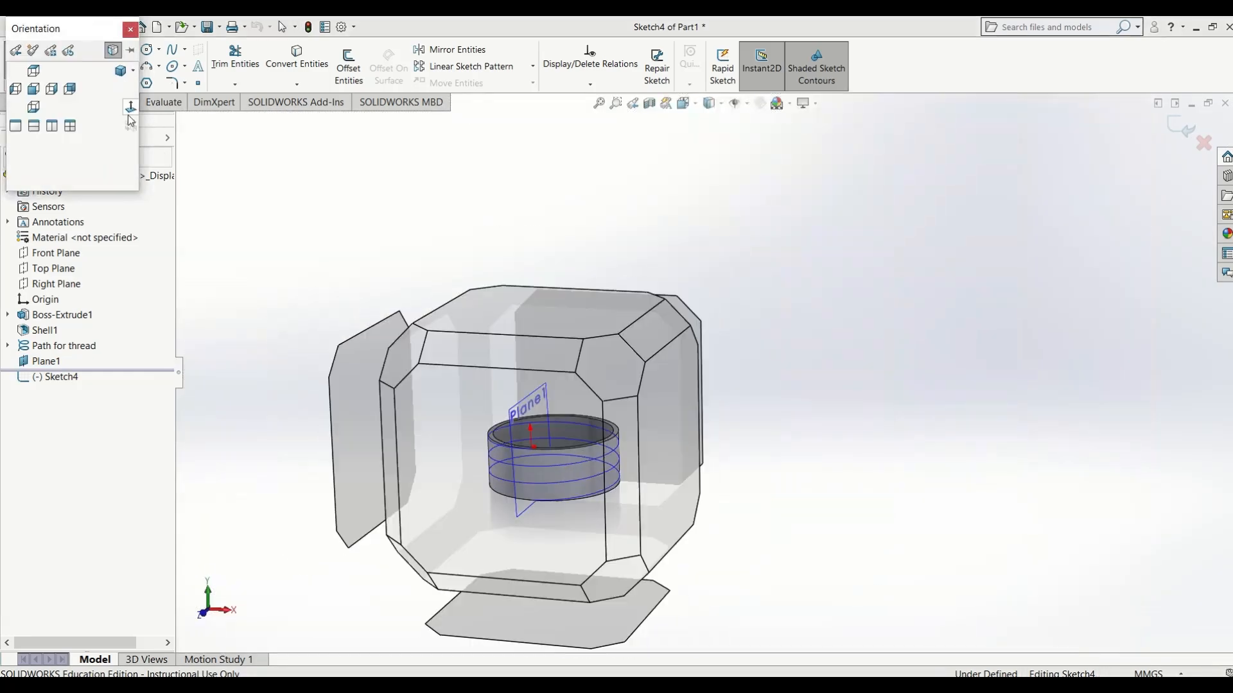
left_click(130, 108)
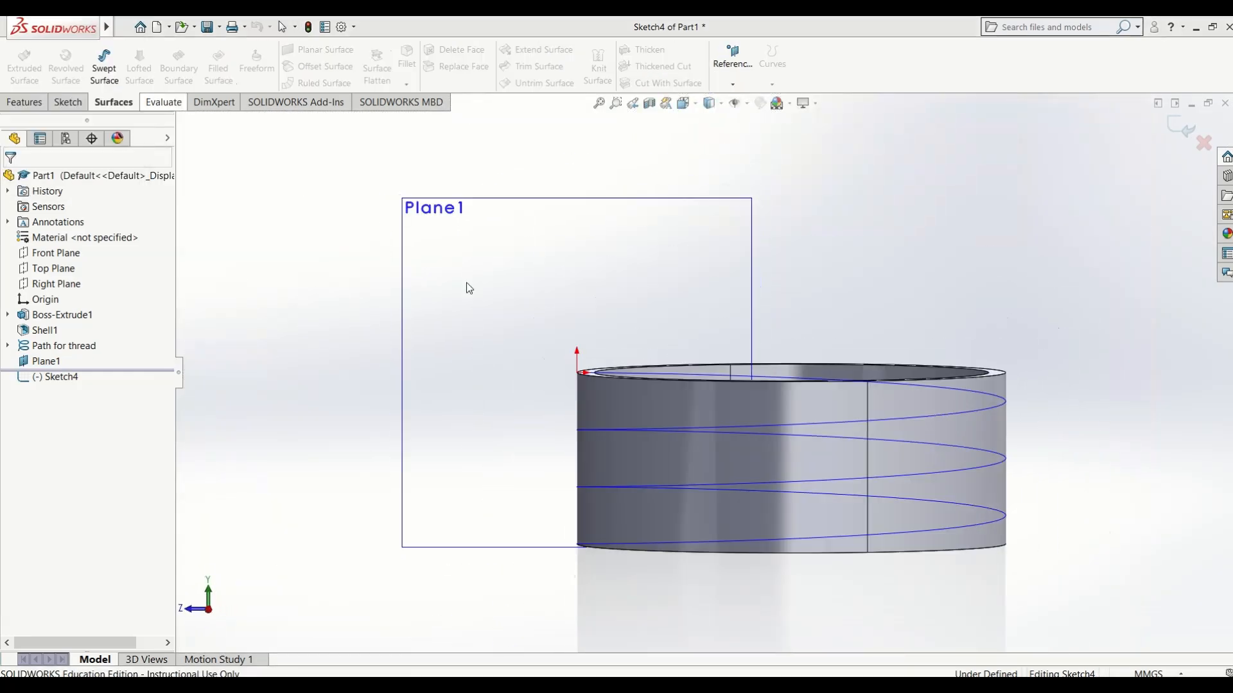
scroll(552, 378, "down", 3)
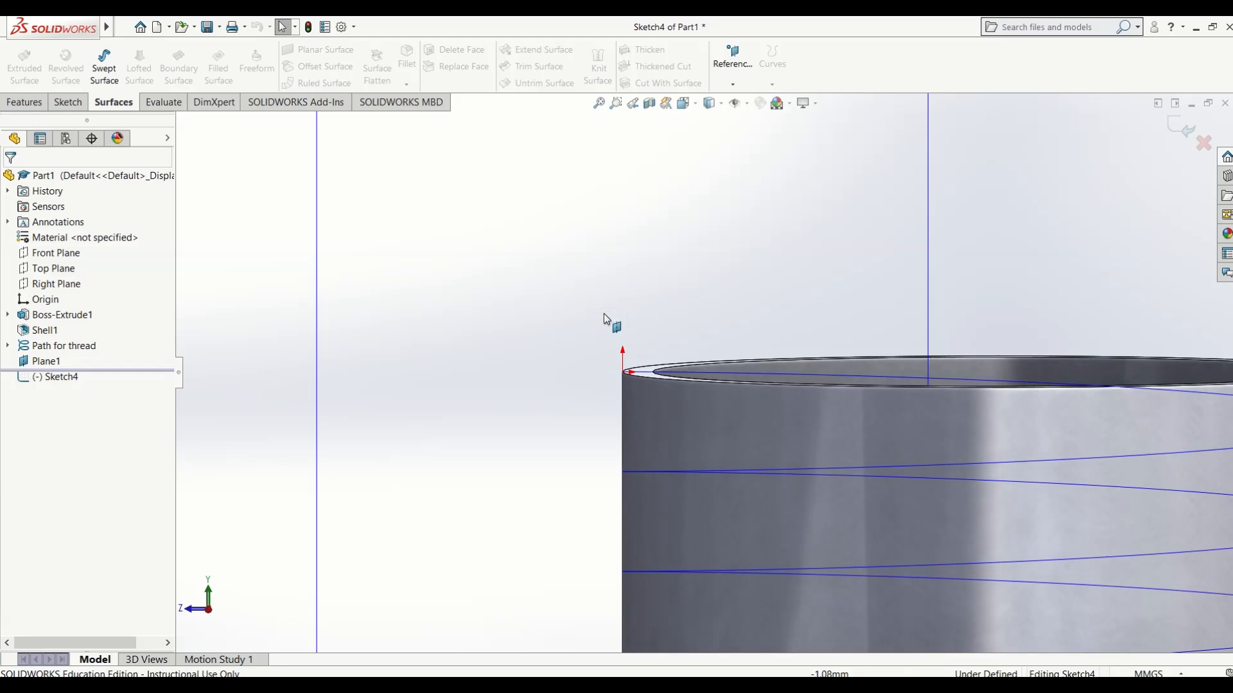
left_click(67, 102)
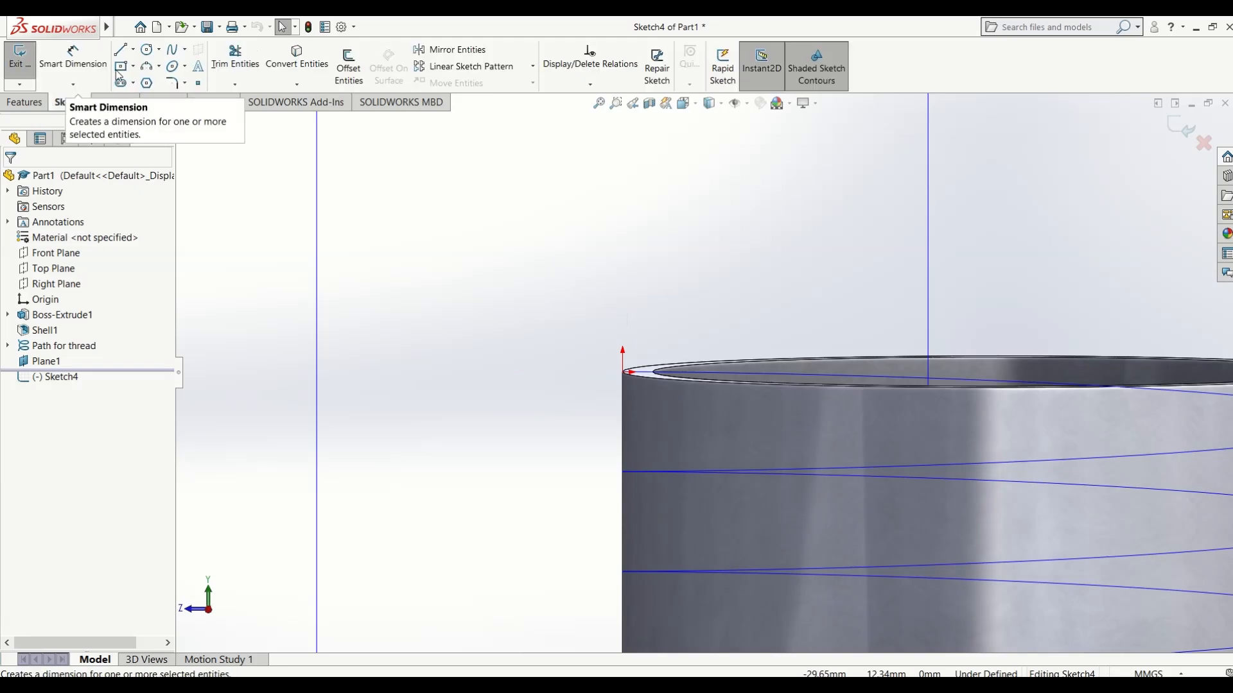
left_click(123, 53)
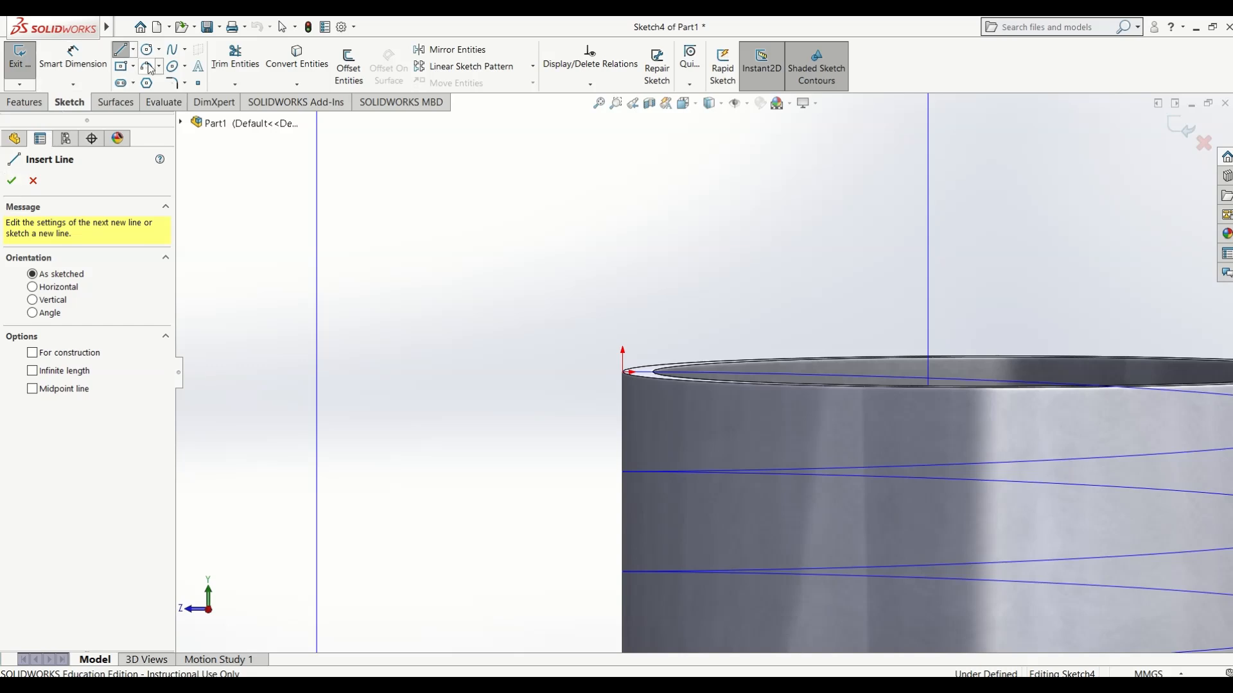
left_click(124, 54)
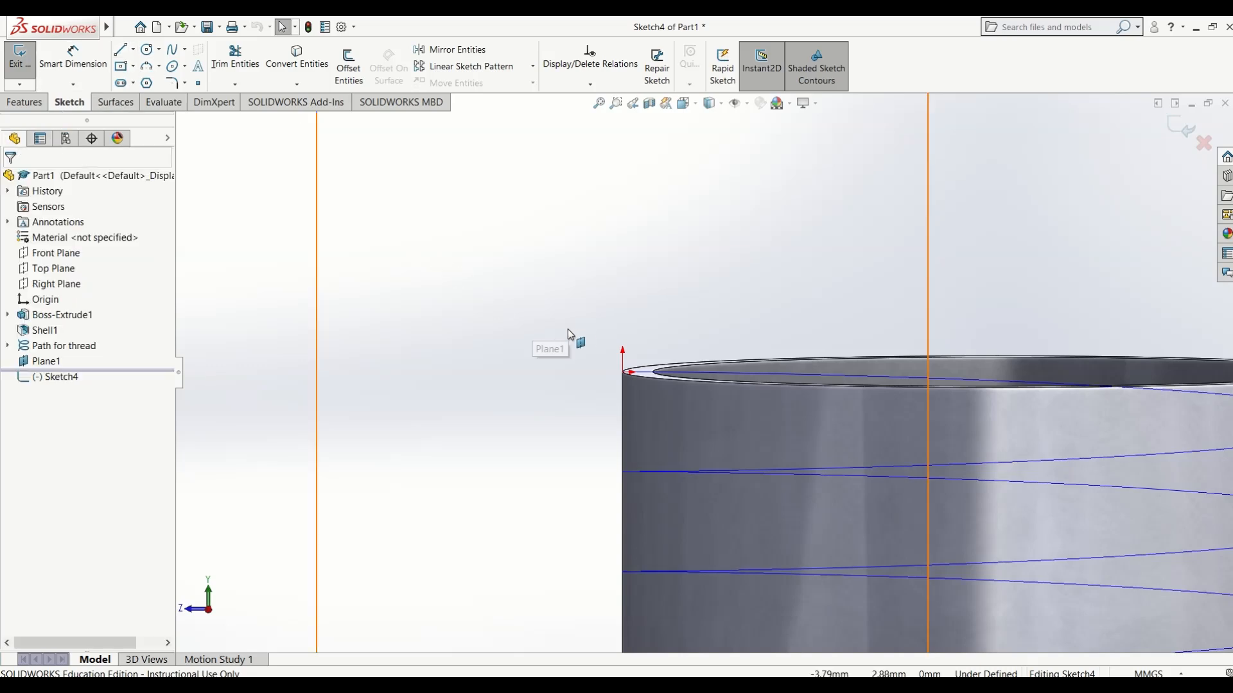
left_click(124, 54)
left_click(493, 236)
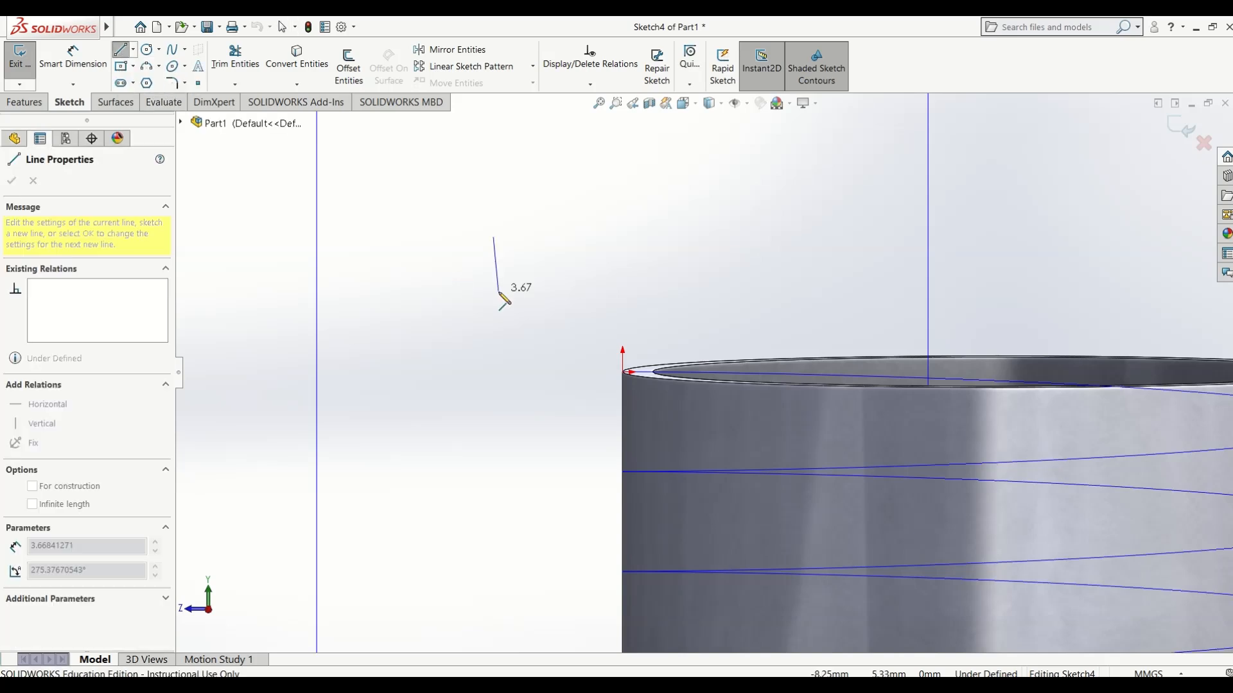
left_click(493, 296)
left_click(431, 266)
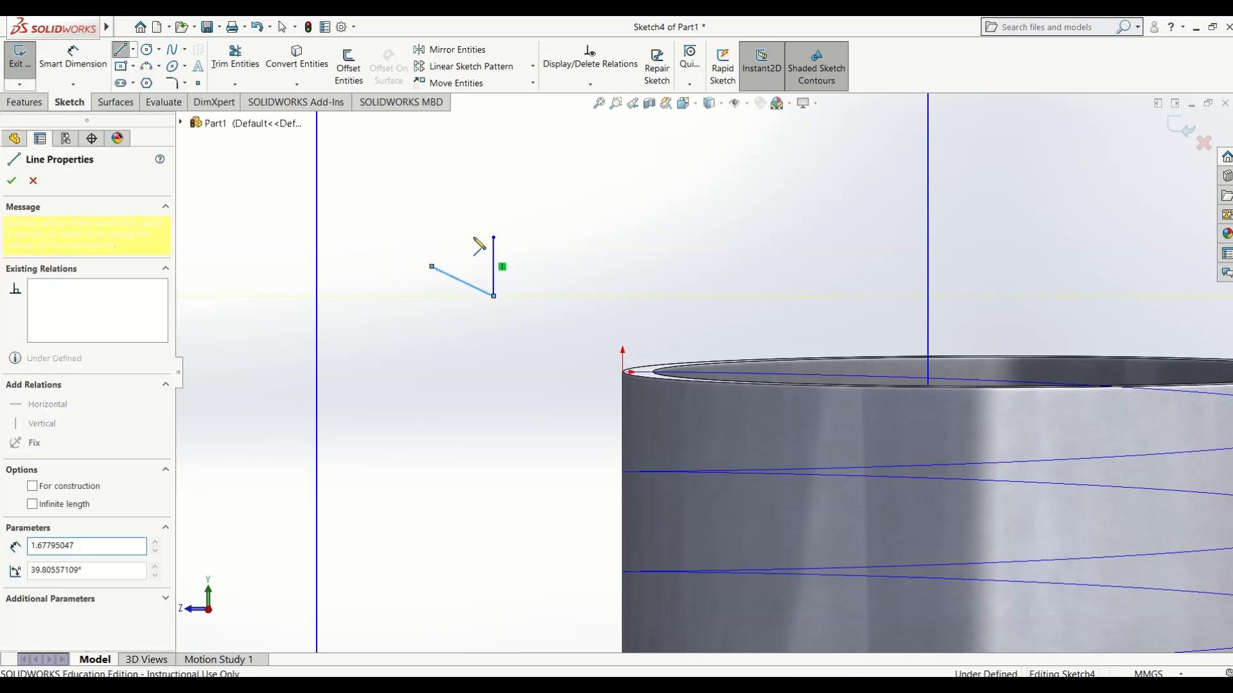
left_click(494, 245)
key("Escape")
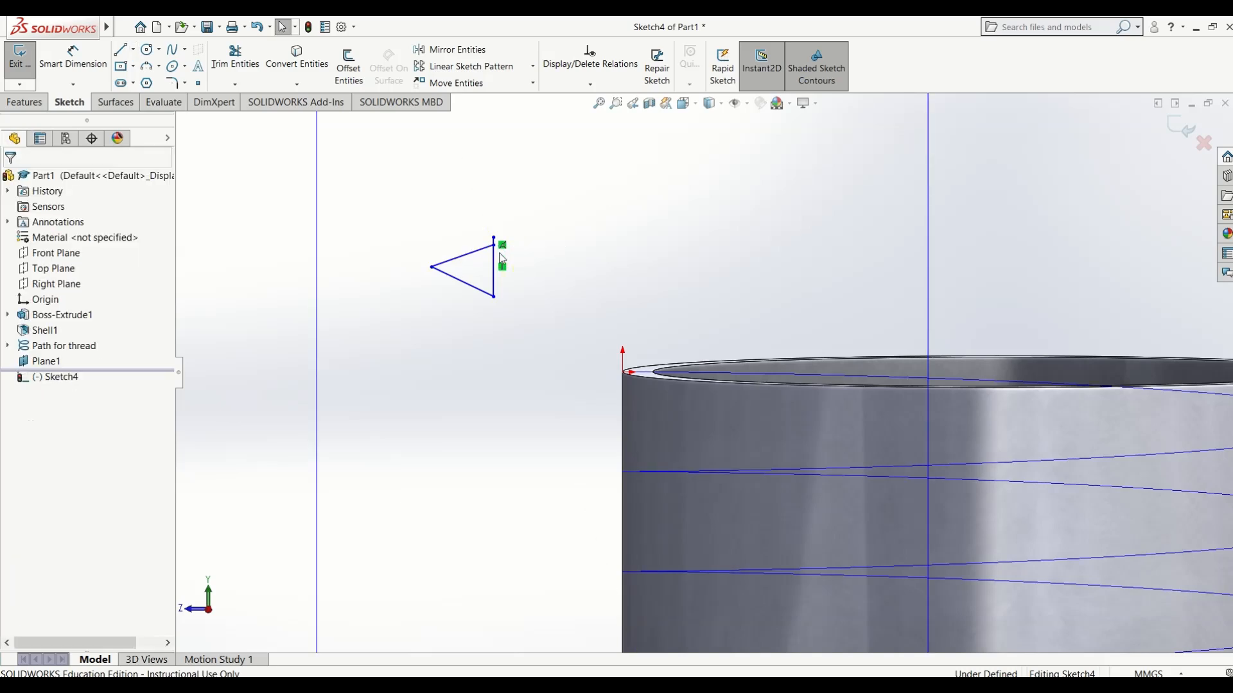
left_click_drag(403, 231, 553, 318)
key("Delete")
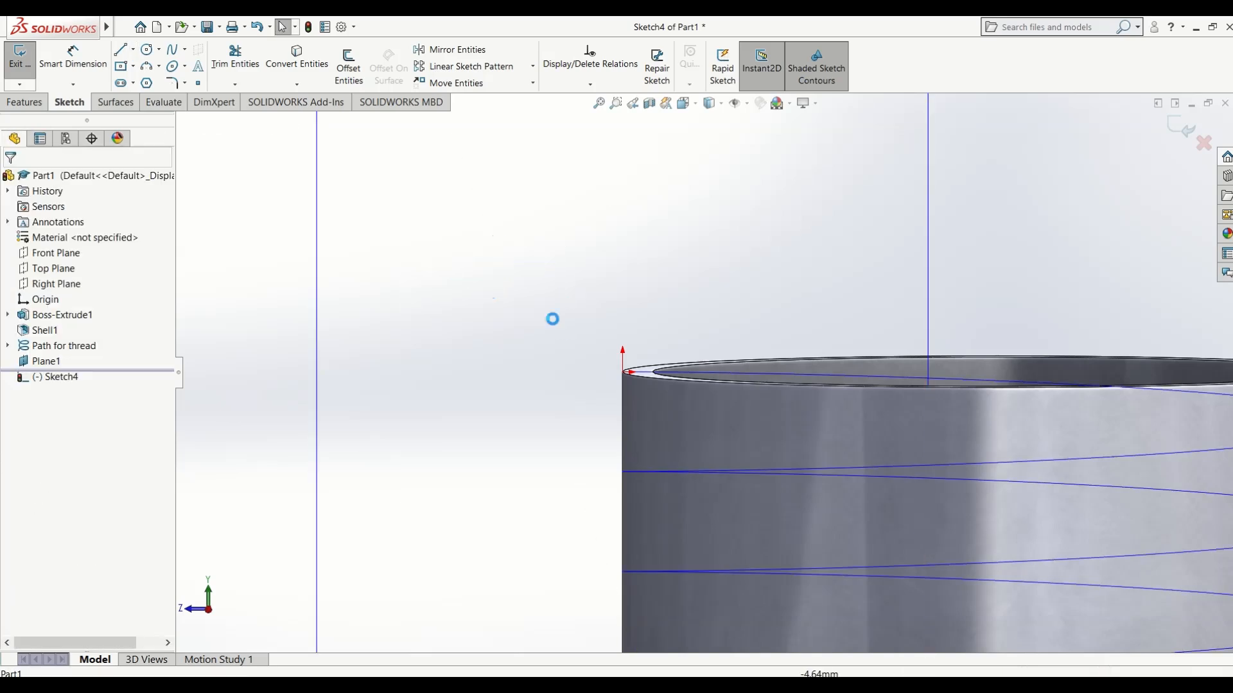
- Sketch a three-sided inscribed-circle polygon outside the ring, about 3.35 mm from centre to vertex, with one vertex pointing away from the ring at 180°
left_click(147, 83)
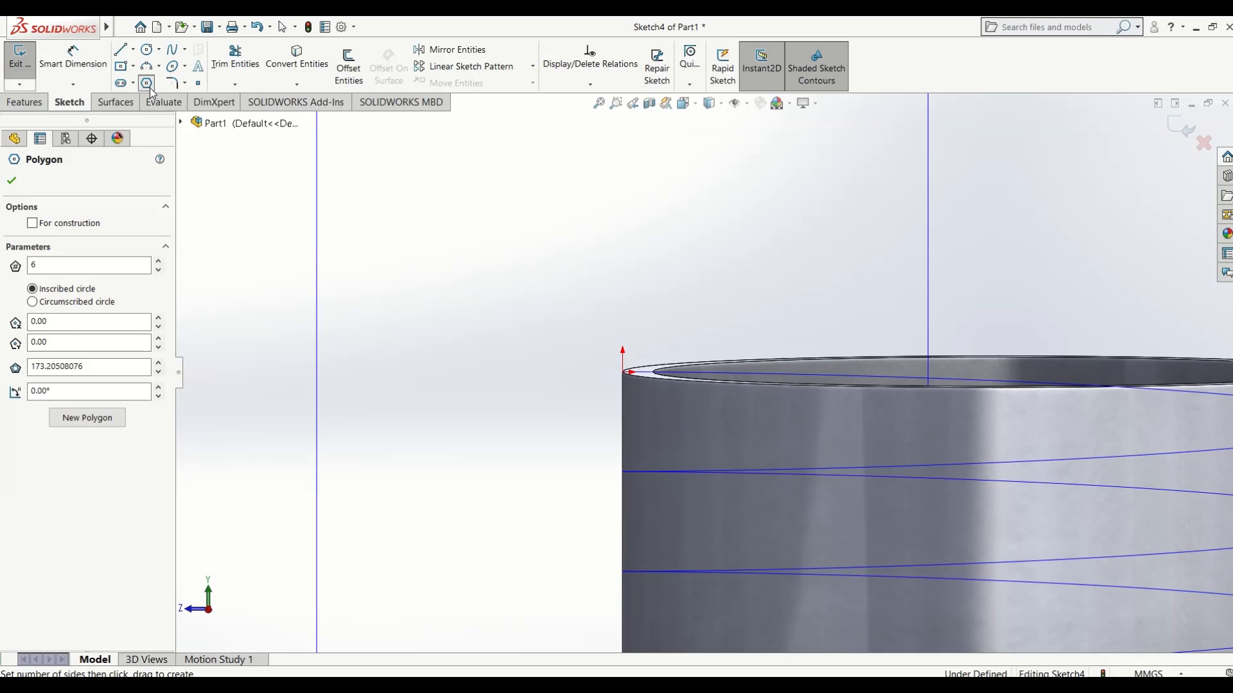
left_click(54, 265)
left_click(482, 257)
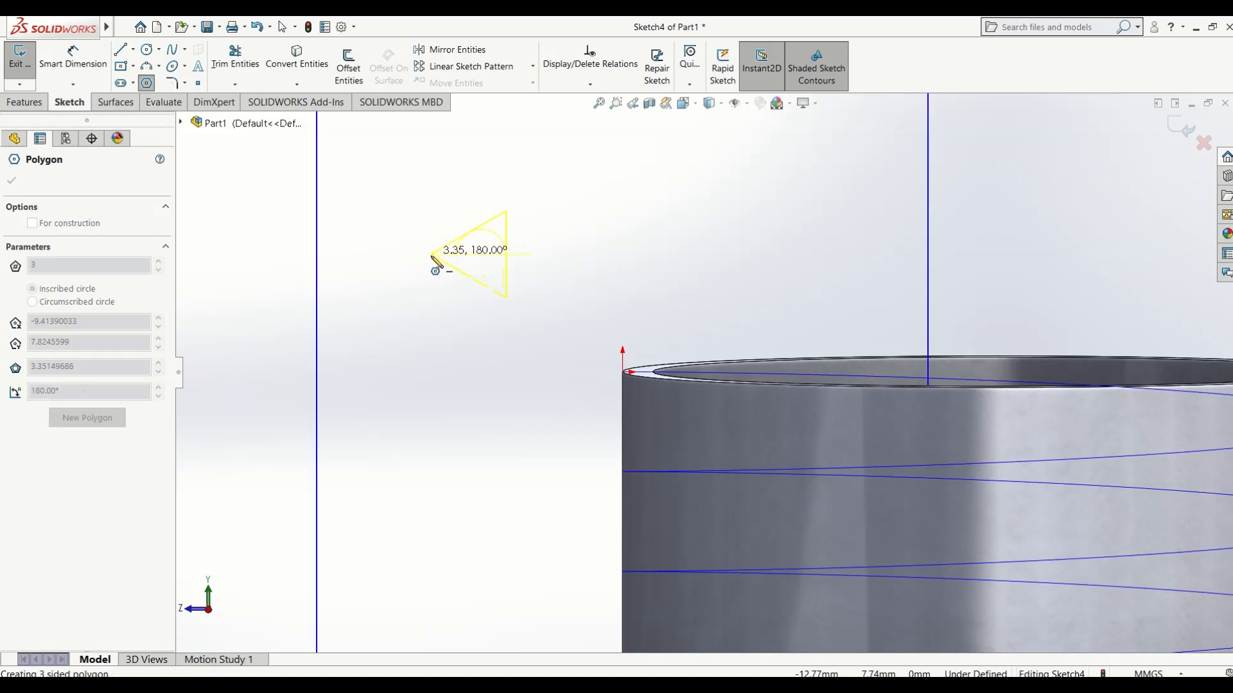
left_click(430, 256)
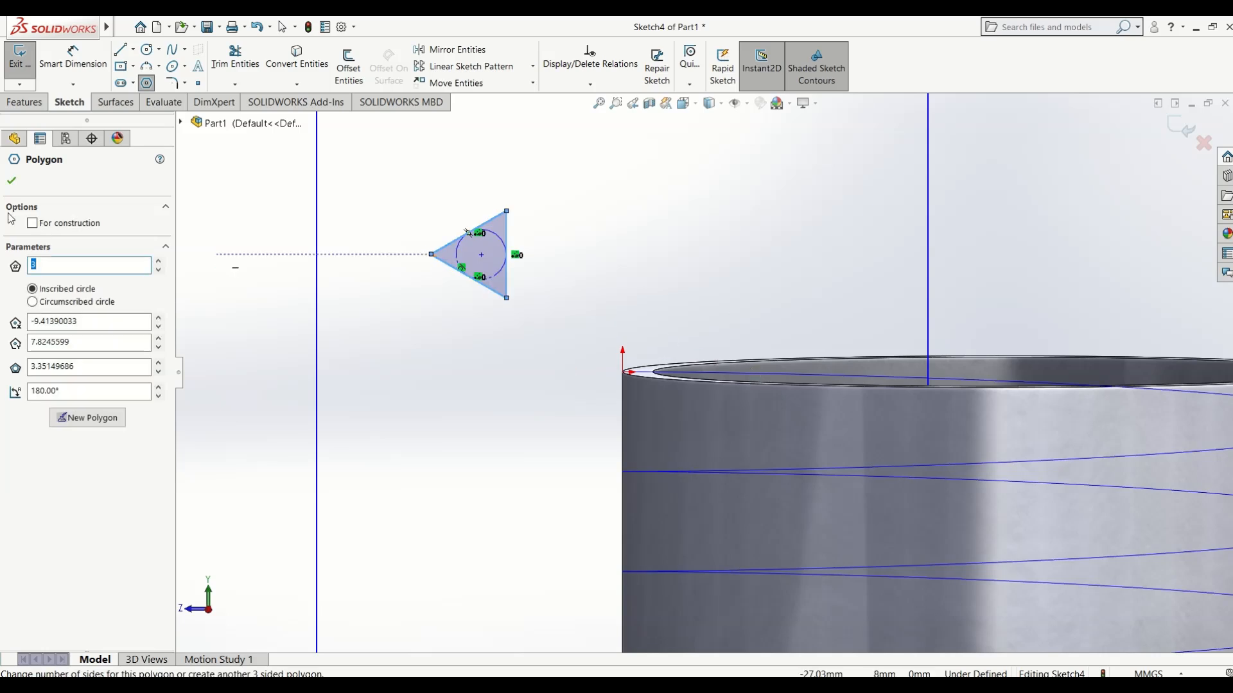
left_click(11, 182)
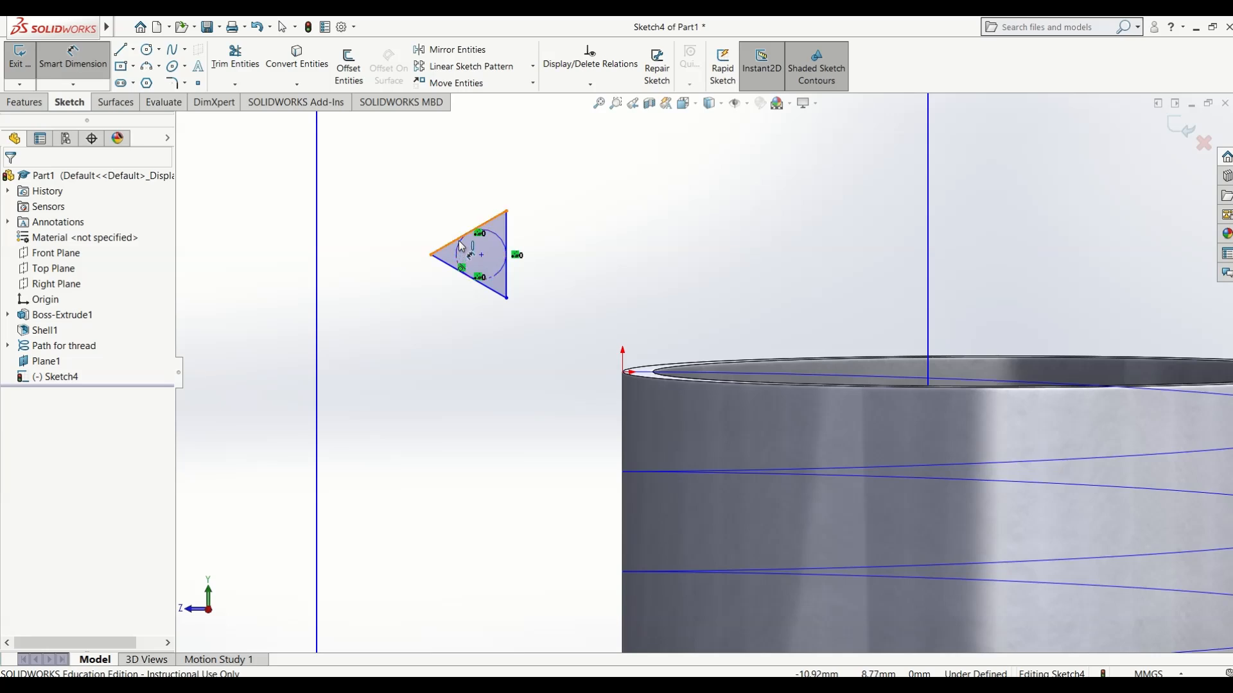
- Dimension the triangle from its outward-pointing vertex to the opposite side and set the distance to 2 mm
left_click(431, 255)
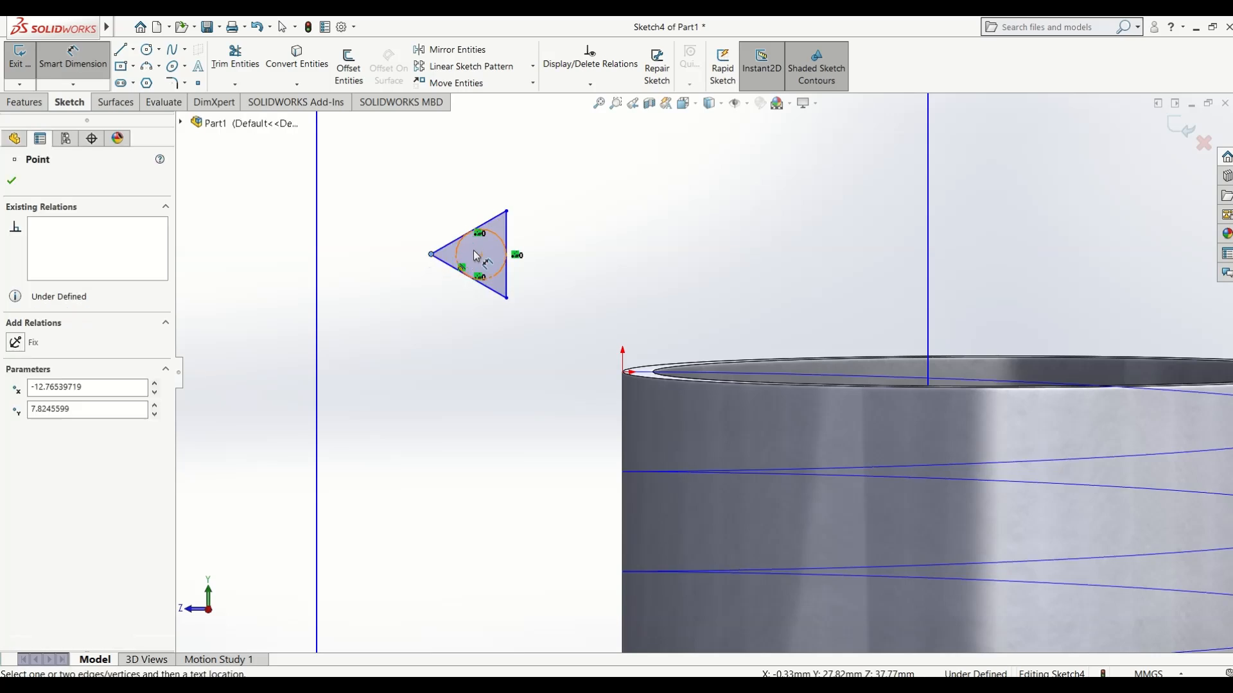
left_click(507, 251)
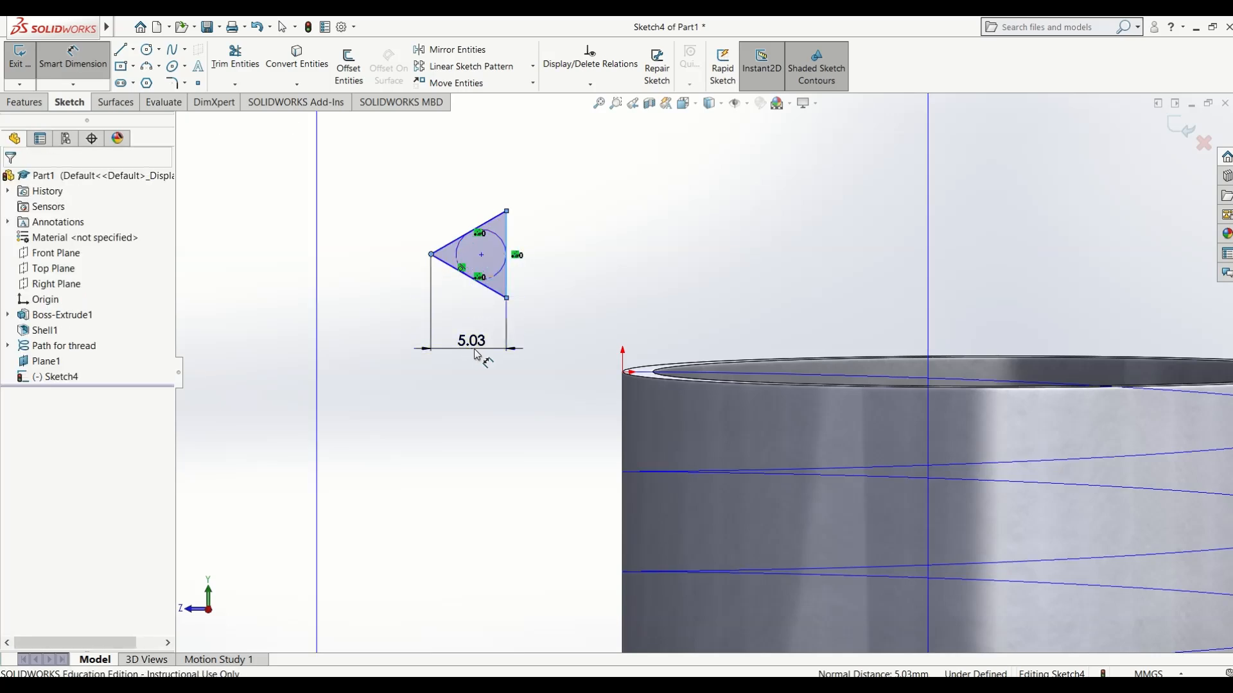
left_click(483, 348)
type("2")
key("Return")
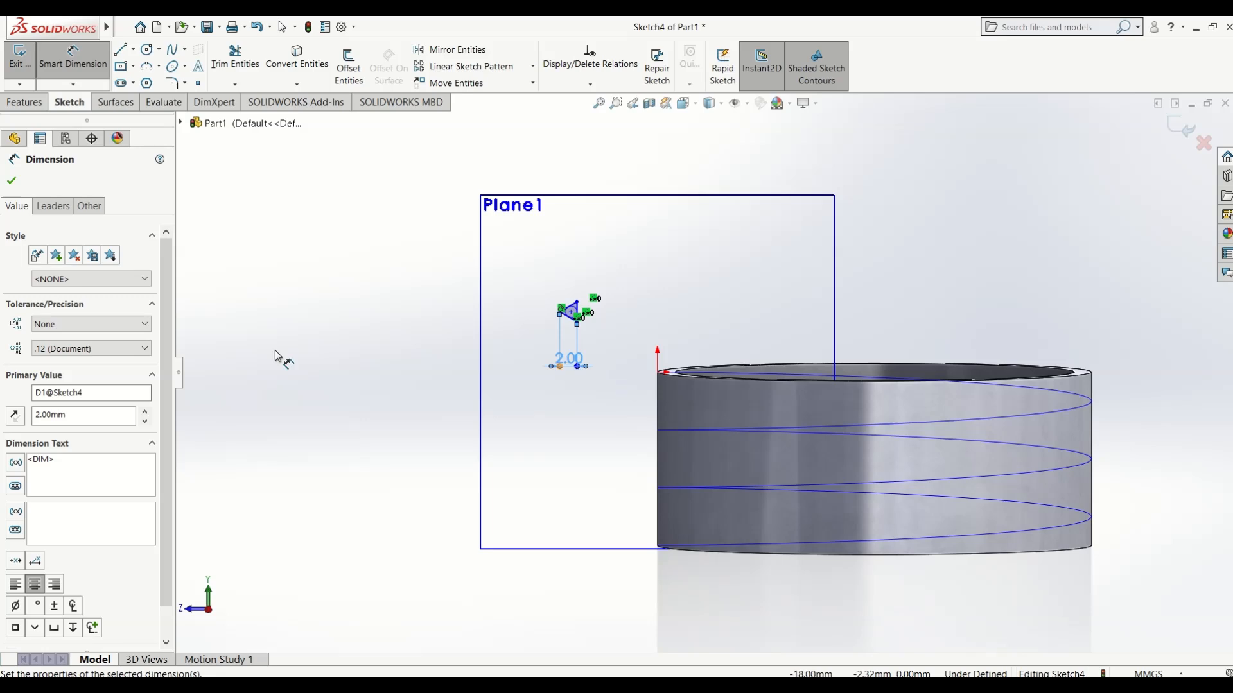
left_click(14, 184)
- Add a Pierce relation between the upper vertex of the triangle's ring-facing side and the helix
scroll(532, 215, "down", 2)
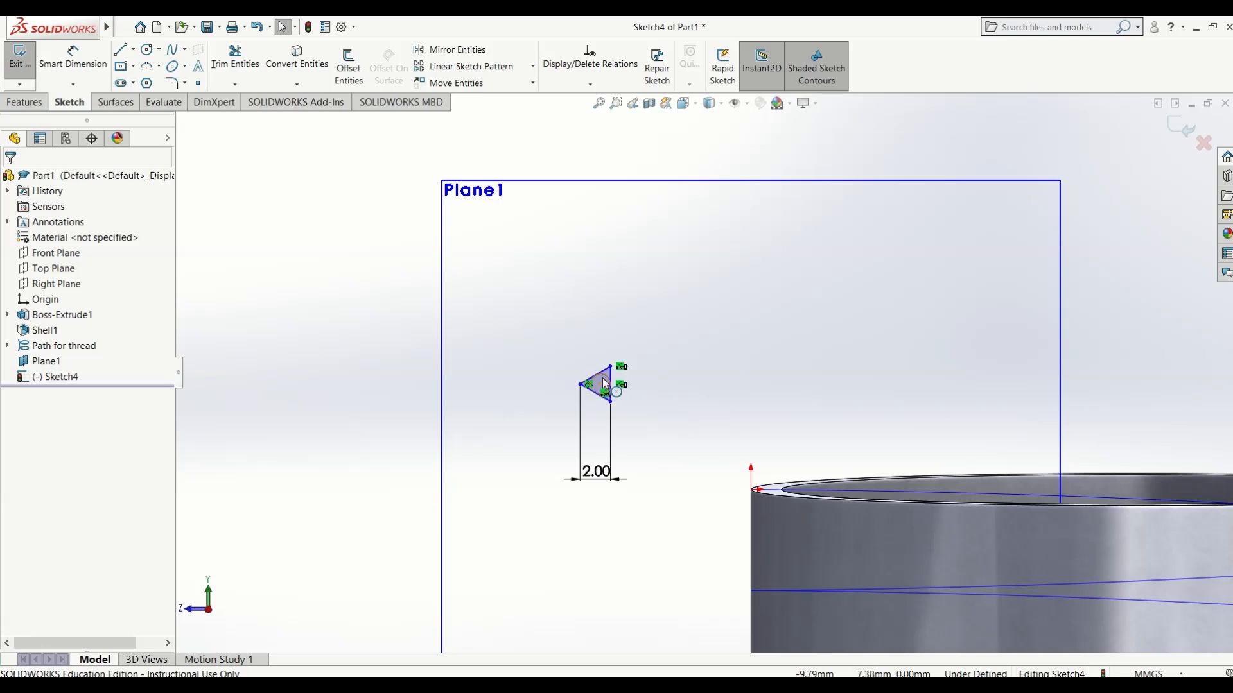
left_click(647, 258)
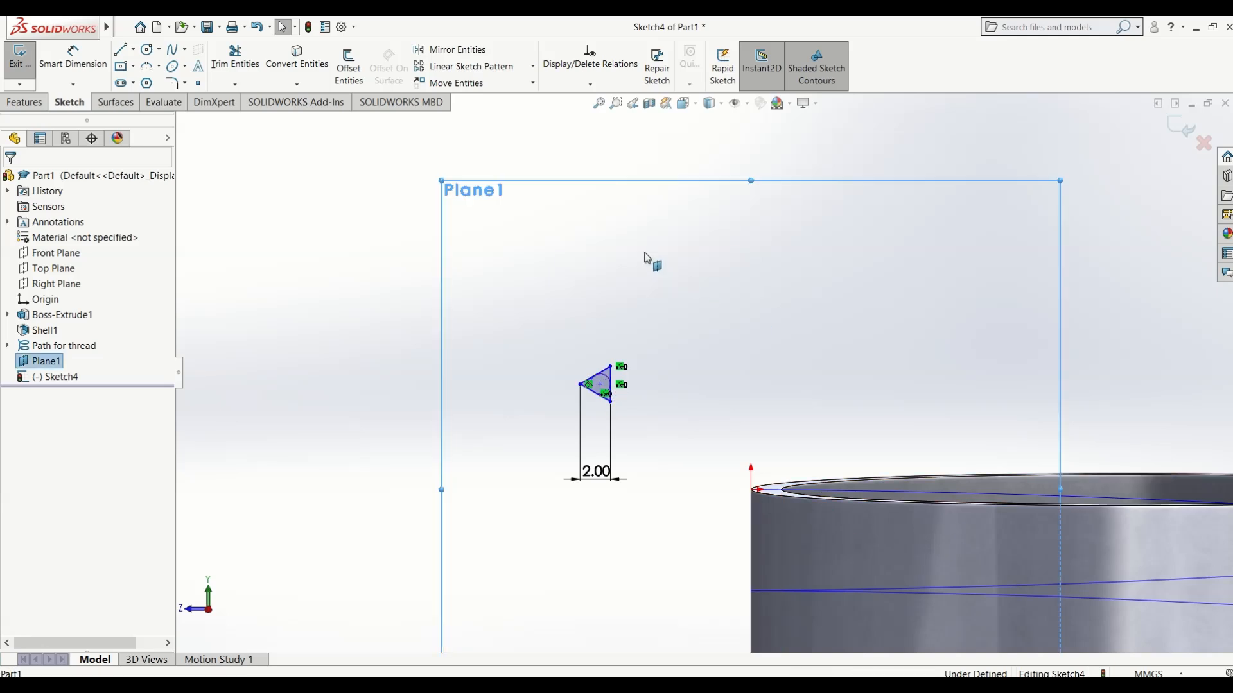
left_click(333, 323)
scroll(561, 376, "down", 1)
scroll(677, 443, "up", 1)
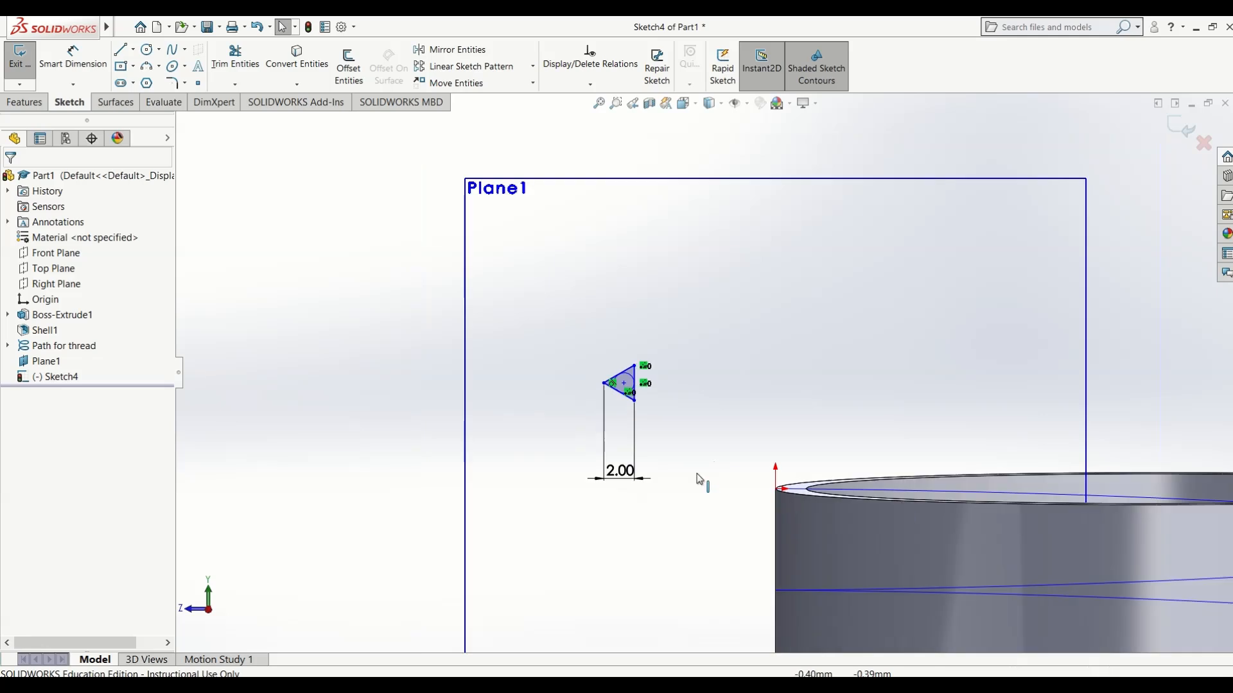
scroll(572, 392, "down", 2)
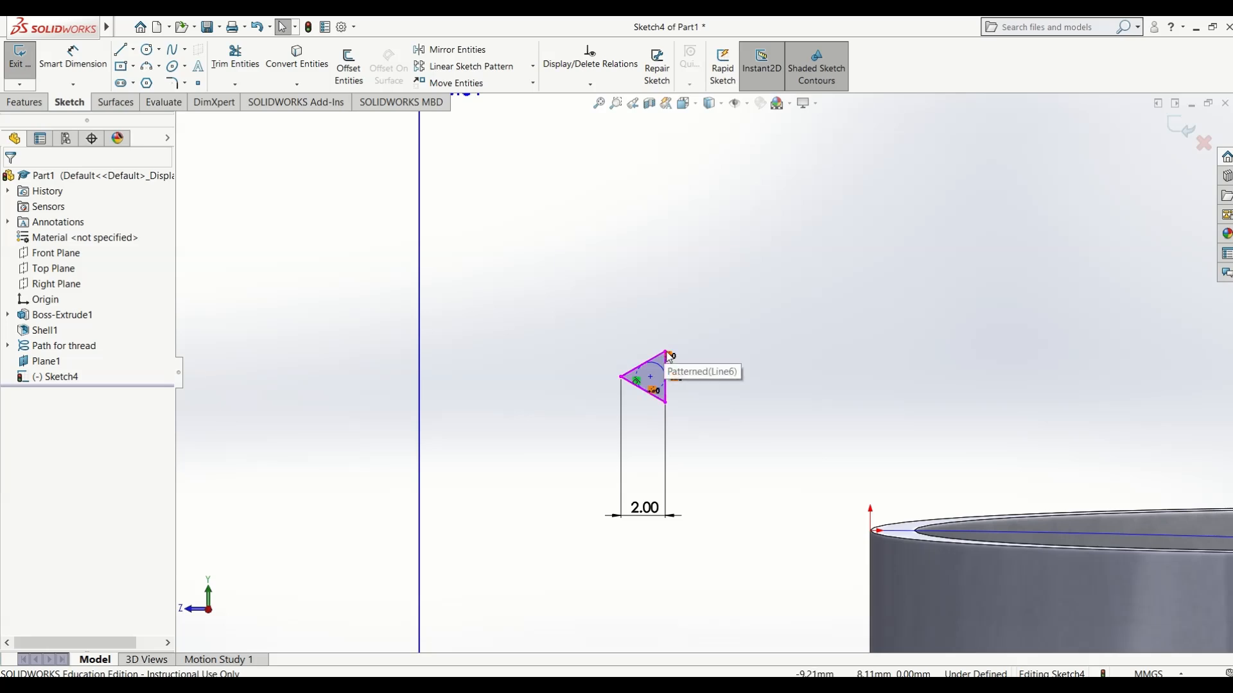
scroll(666, 357, "down", 3)
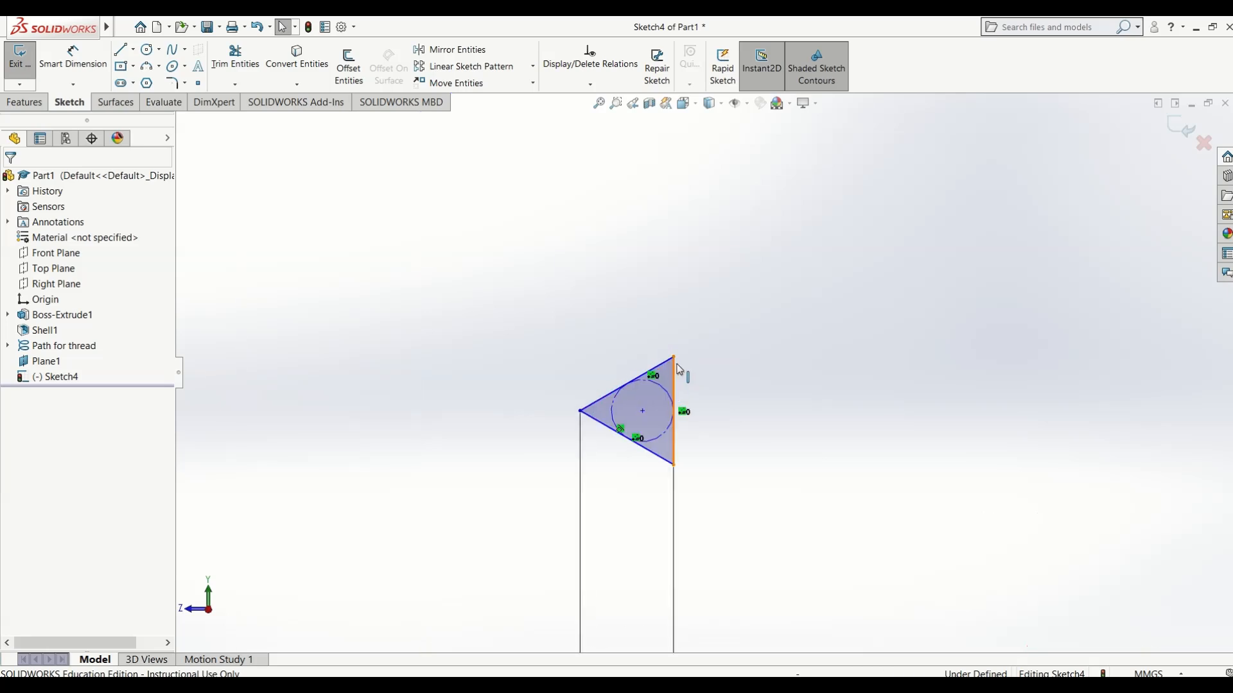
left_click(676, 363)
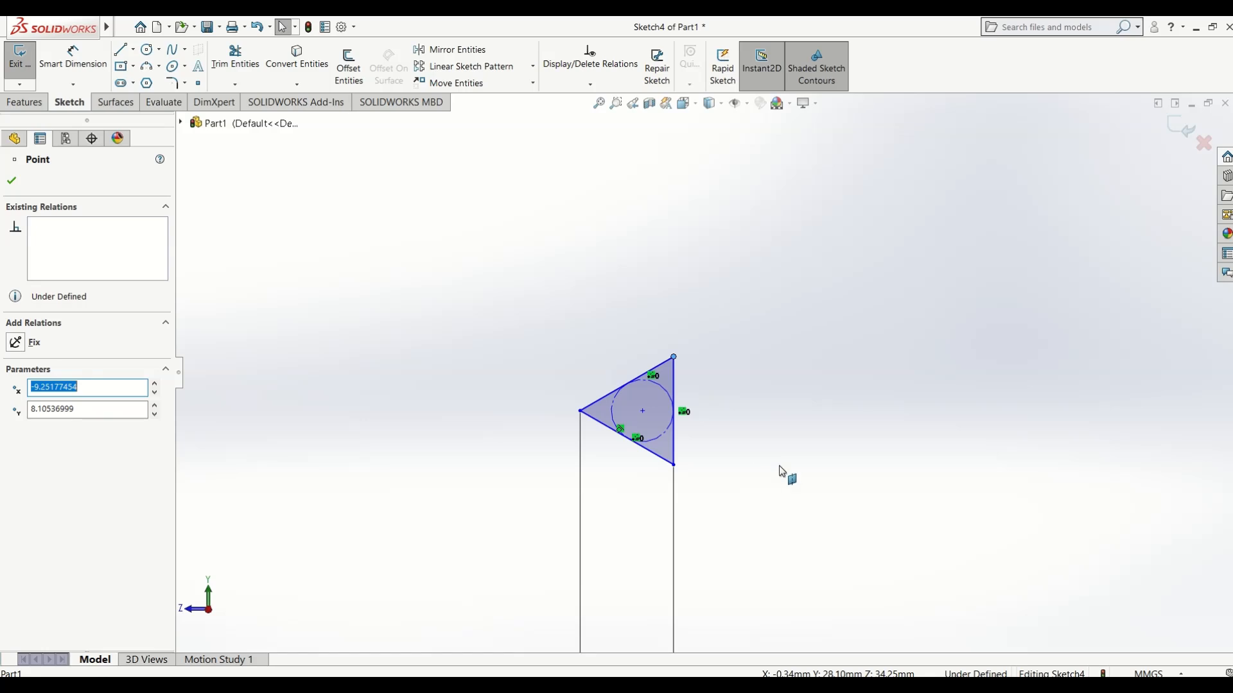
scroll(785, 473, "up", 3)
scroll(884, 507, "down", 3)
scroll(891, 488, "down", 3)
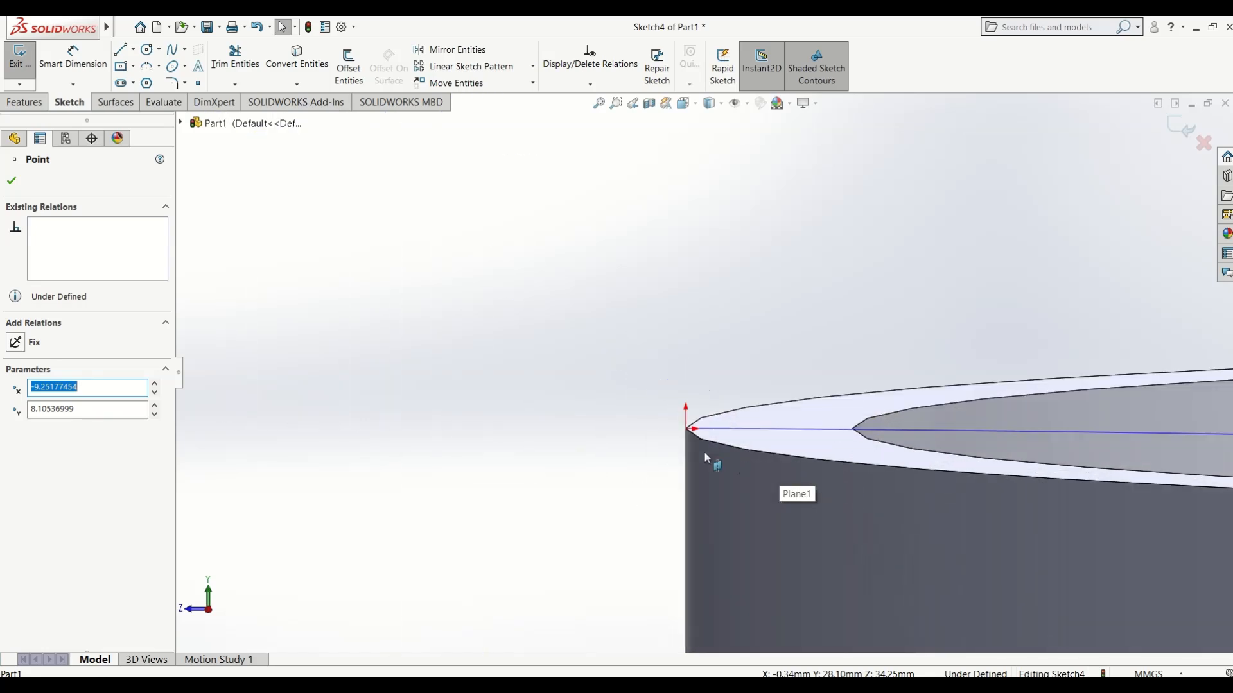
scroll(699, 450, "down", 2)
scroll(698, 448, "up", 8)
scroll(700, 433, "up", 1)
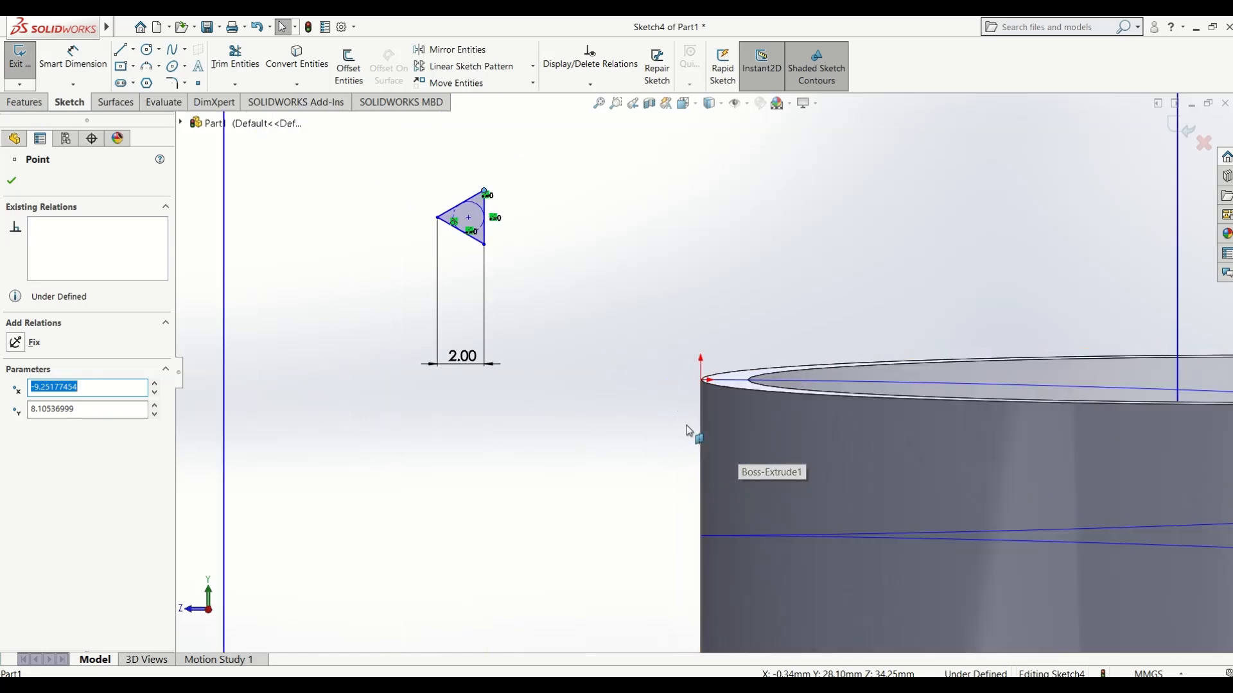
left_click(759, 536, "ctrl")
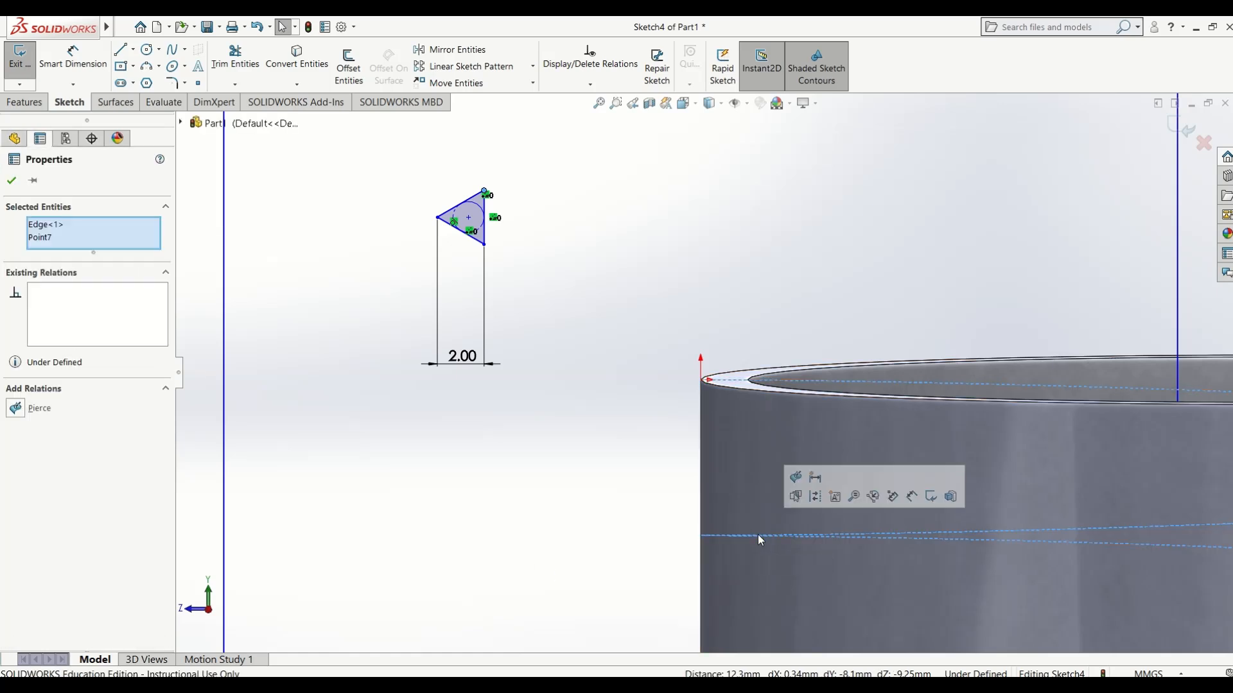
left_click(17, 410)
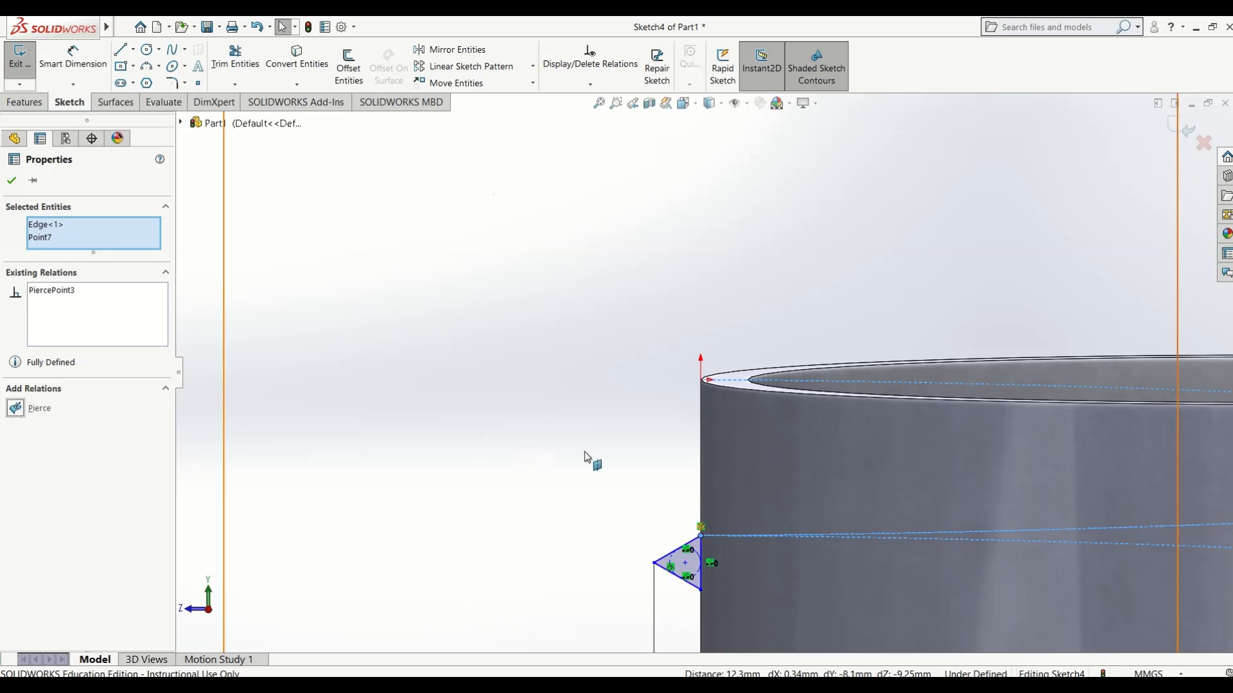
middle_click_drag(765, 561, 798, 552)
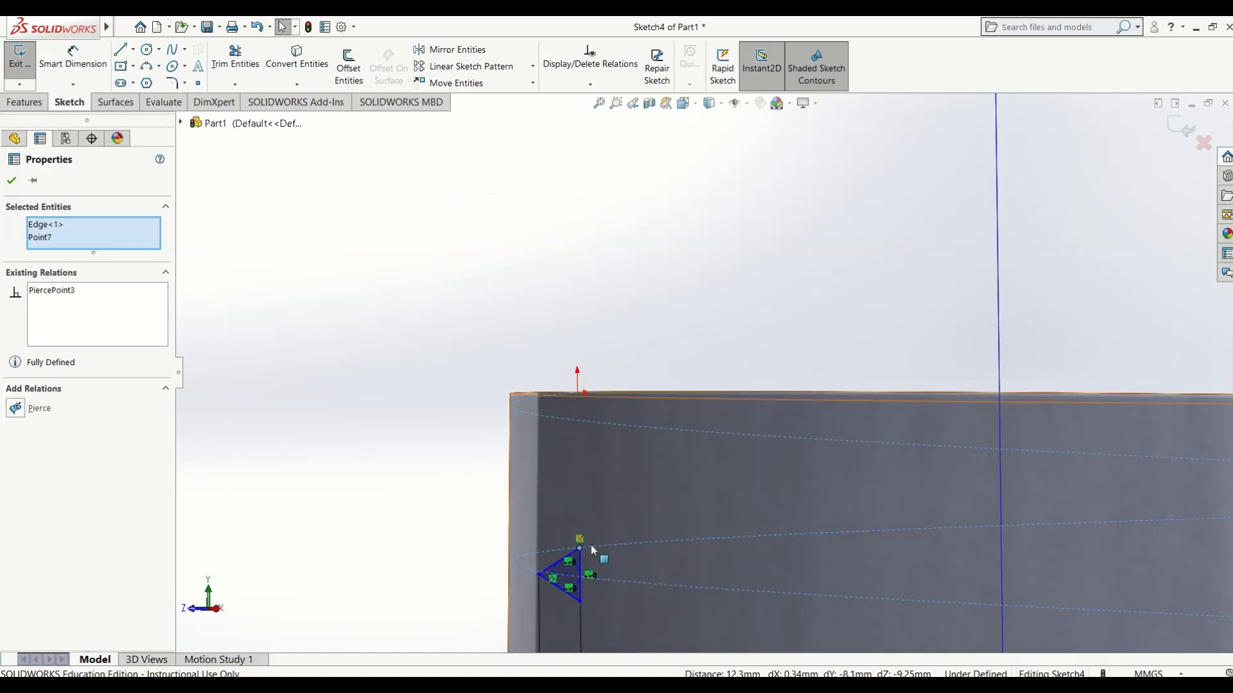
left_click(12, 181)
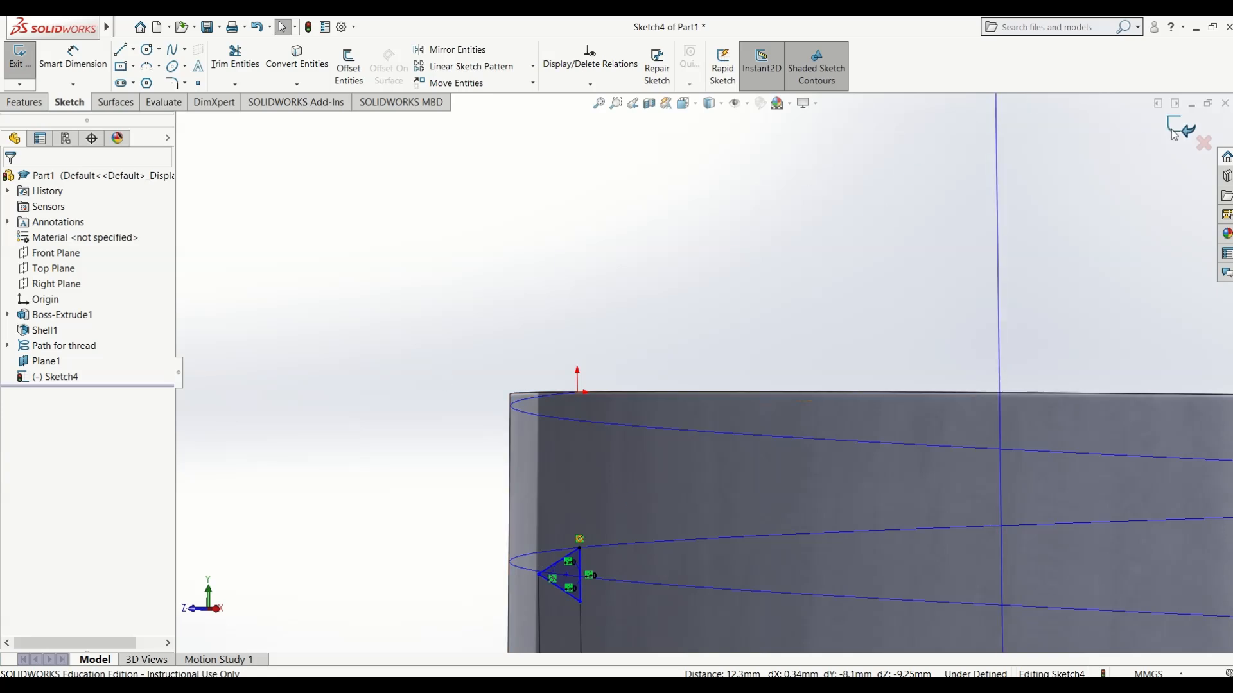
- Make the triangle's side facing the ring vertical and exit the sketch
middle_click_drag(751, 473, 671, 568)
left_click_drag(624, 554, 585, 542)
left_click(550, 520)
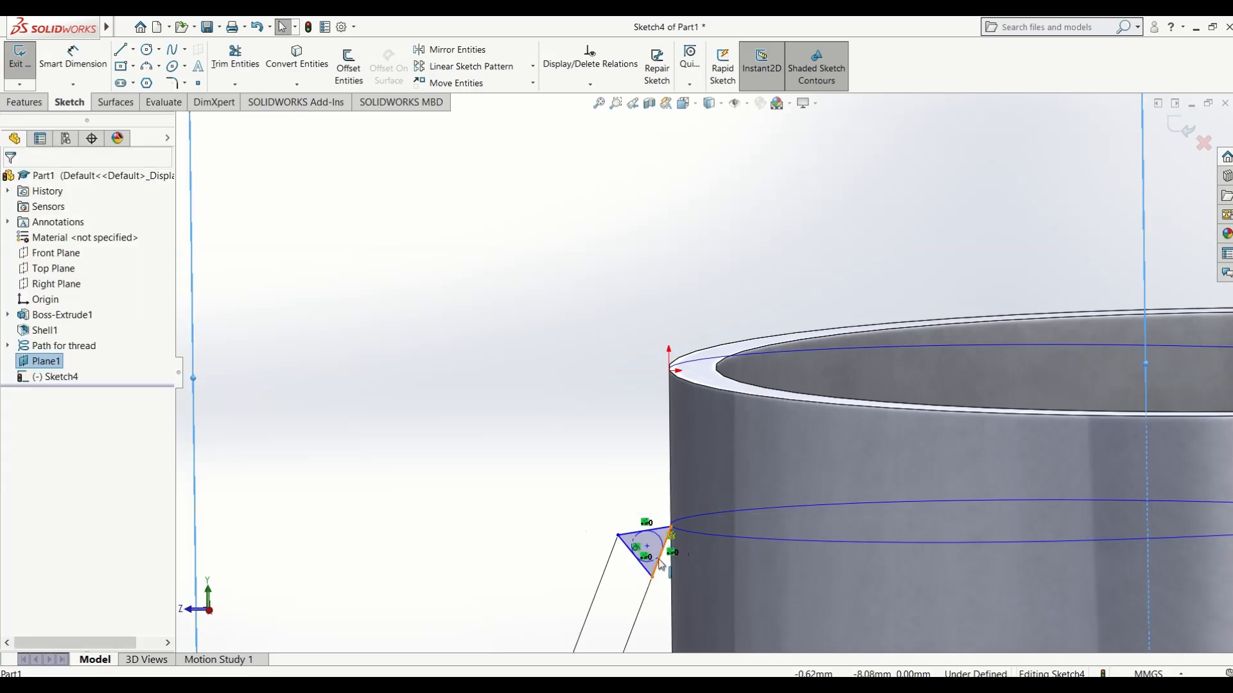
left_click(663, 564)
left_click(722, 505)
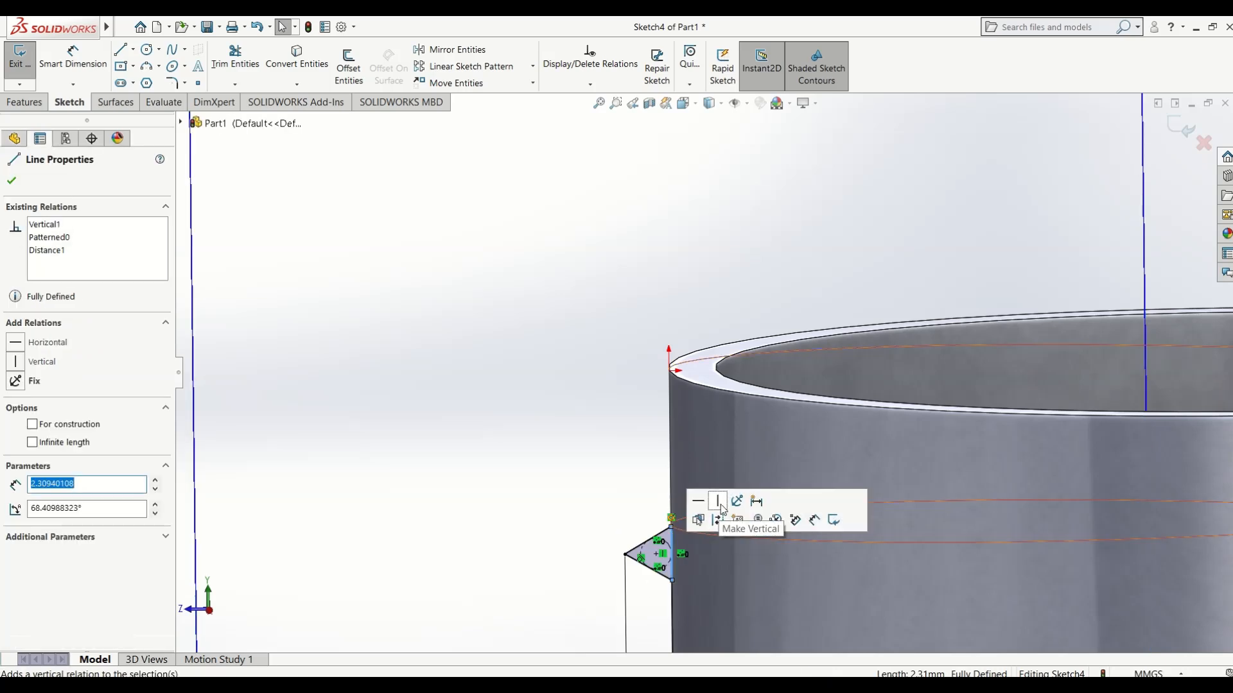
left_click(620, 552)
left_click(619, 553)
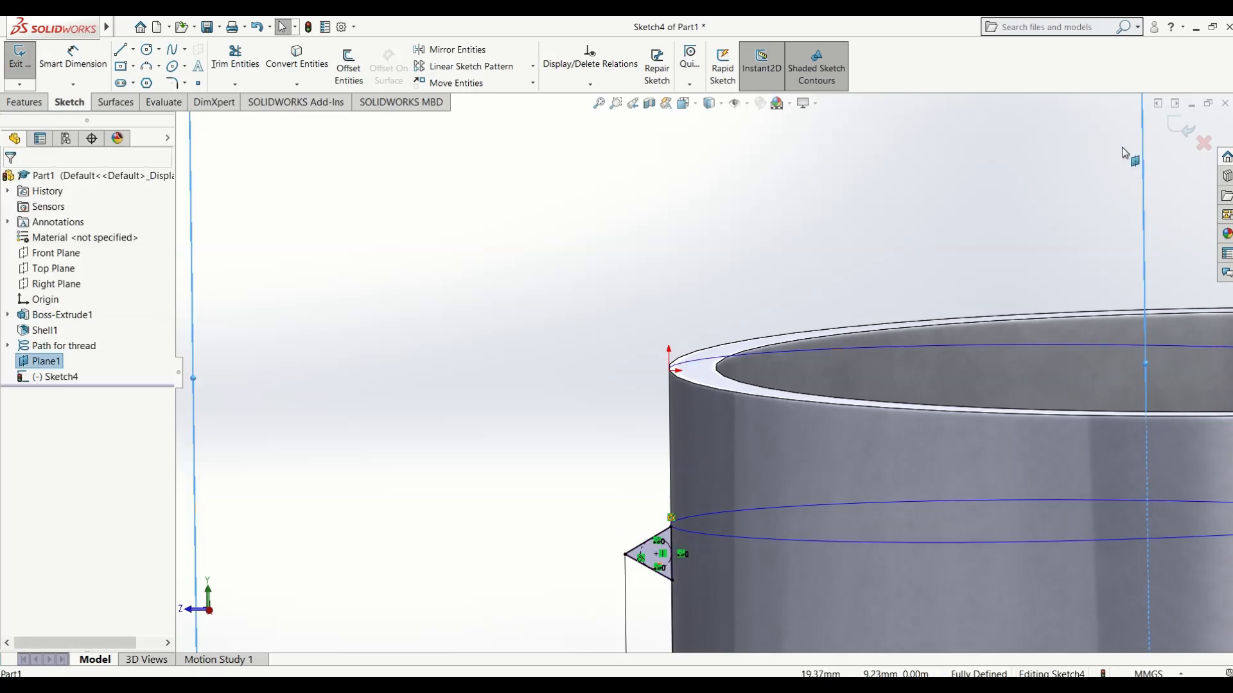
left_click(1168, 127)
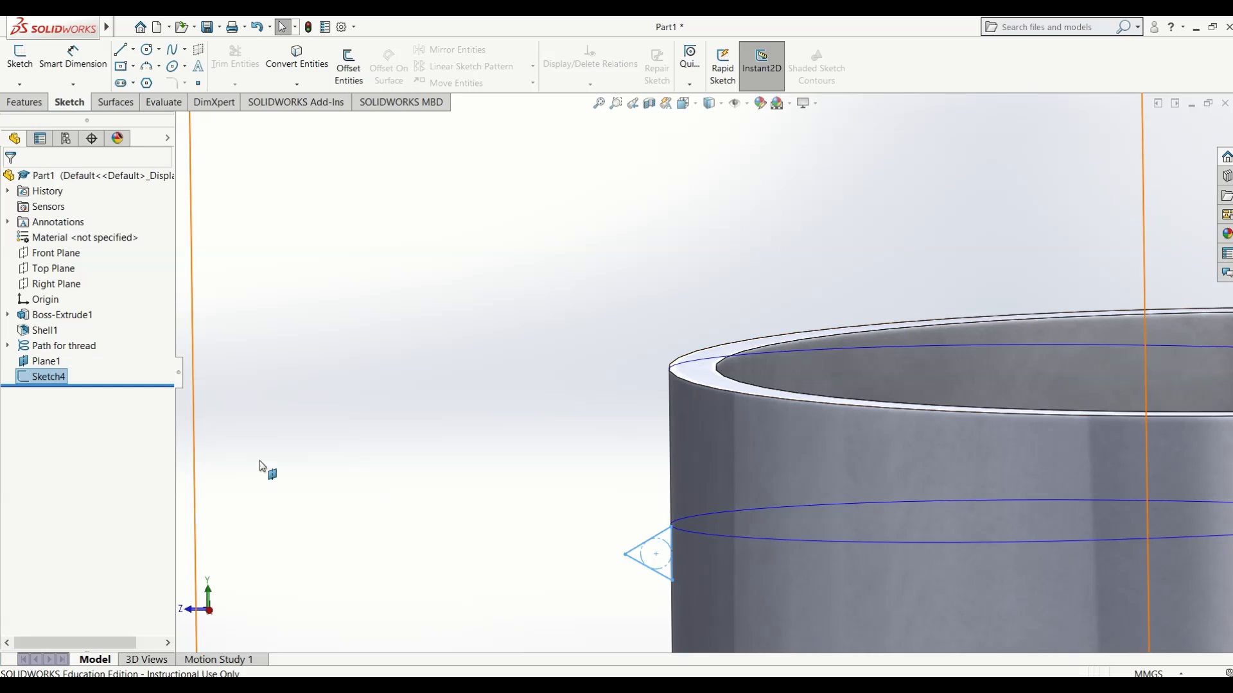
- Rename the triangle sketch as "Thrread profile"
left_click(48, 379)
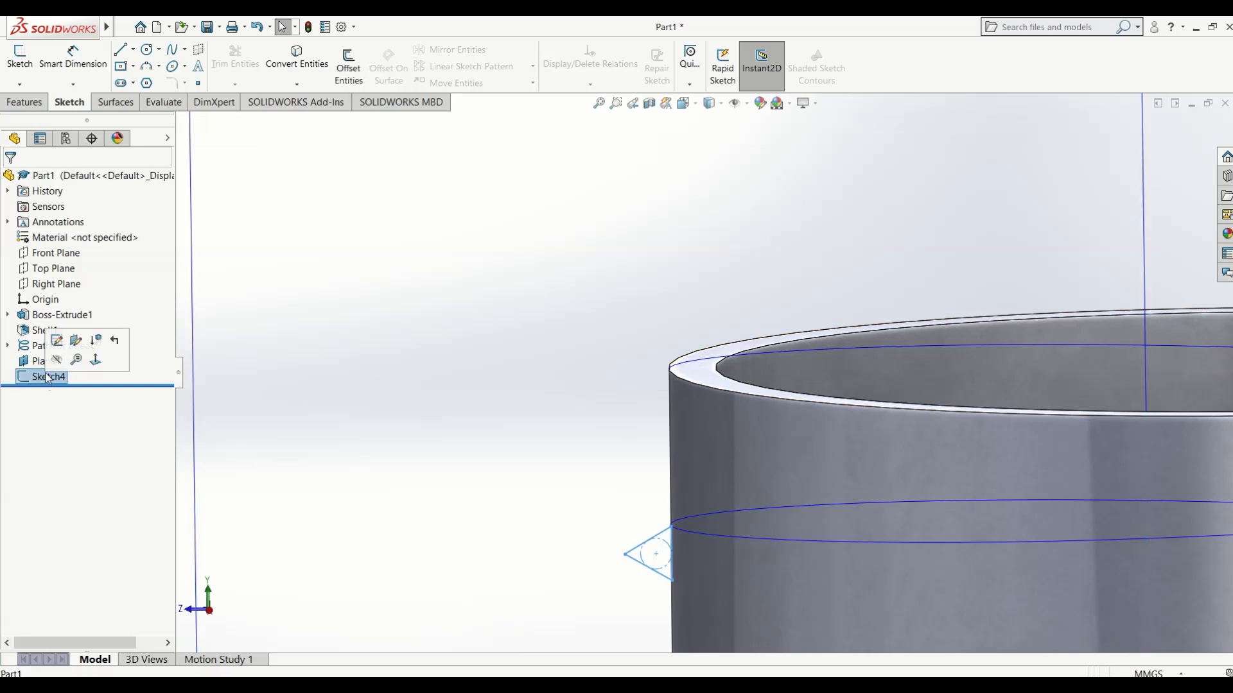
left_click(45, 378)
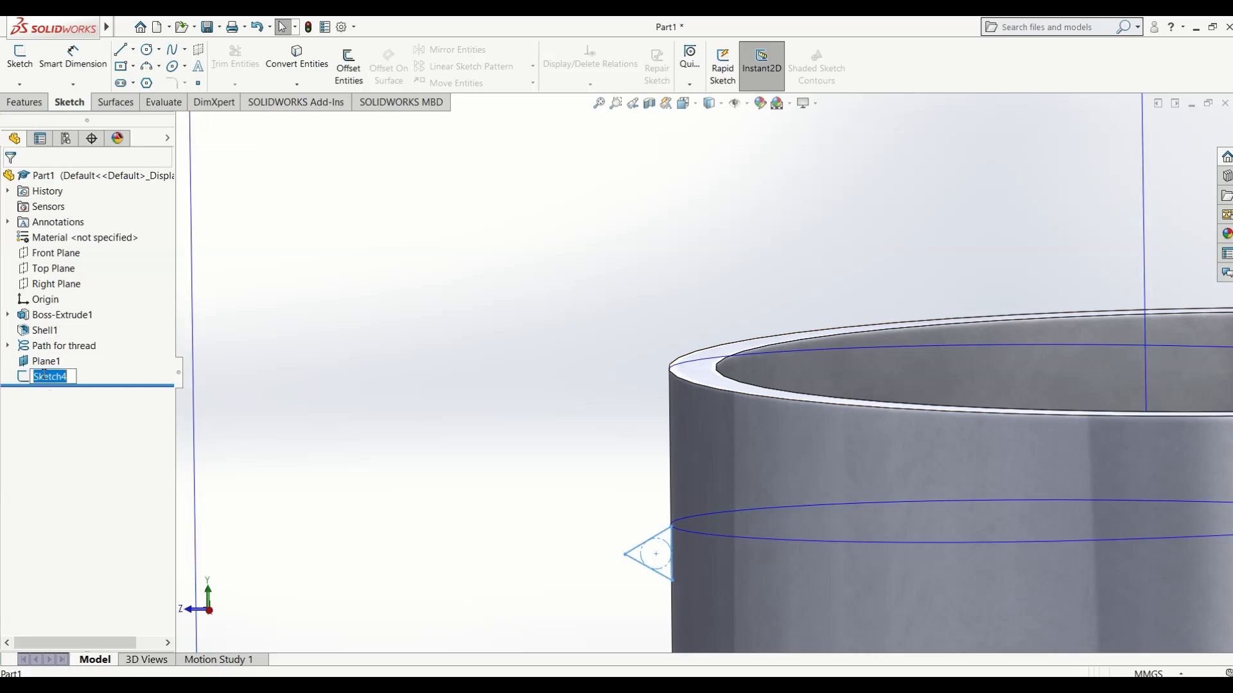
type("Thread profile")
key("Return")
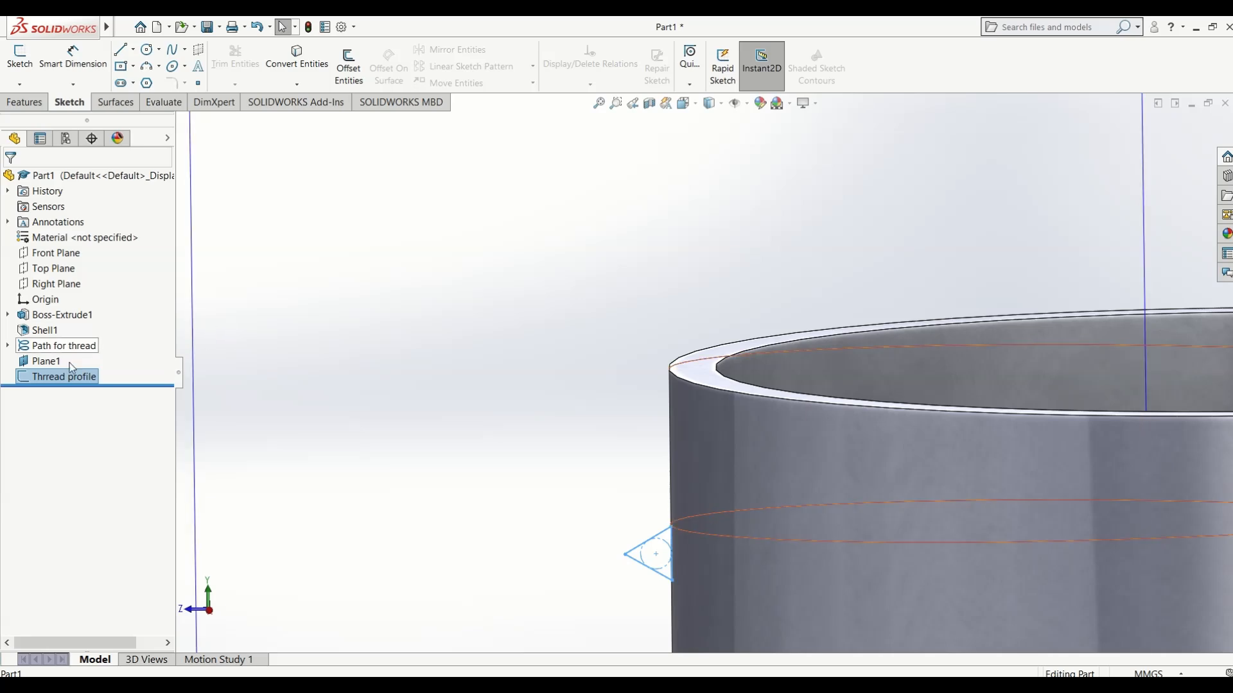
left_click(539, 424)
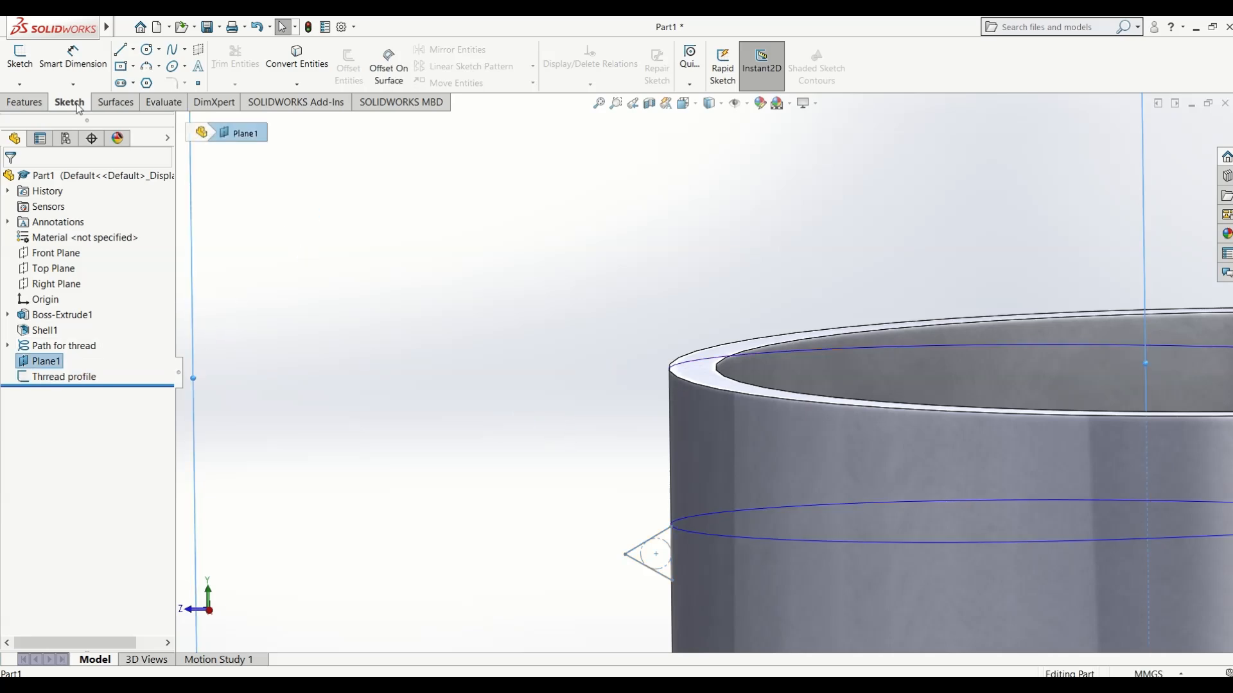
left_click(24, 102)
left_click(142, 52)
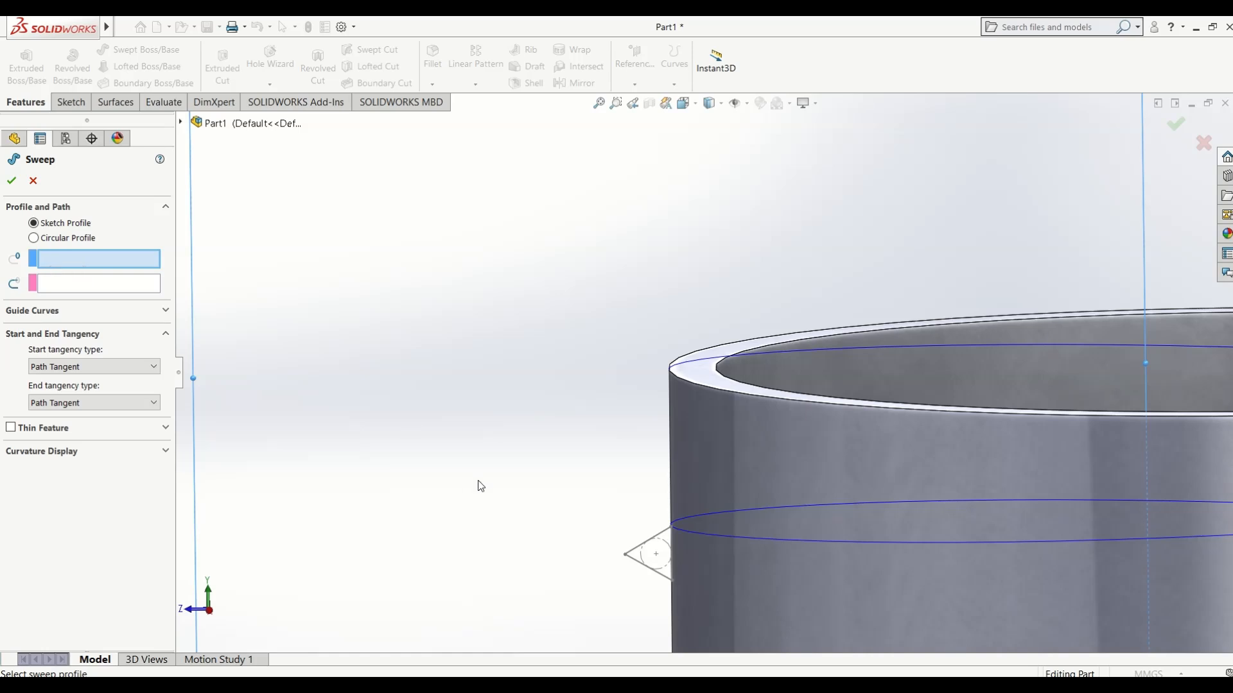
left_click(180, 122)
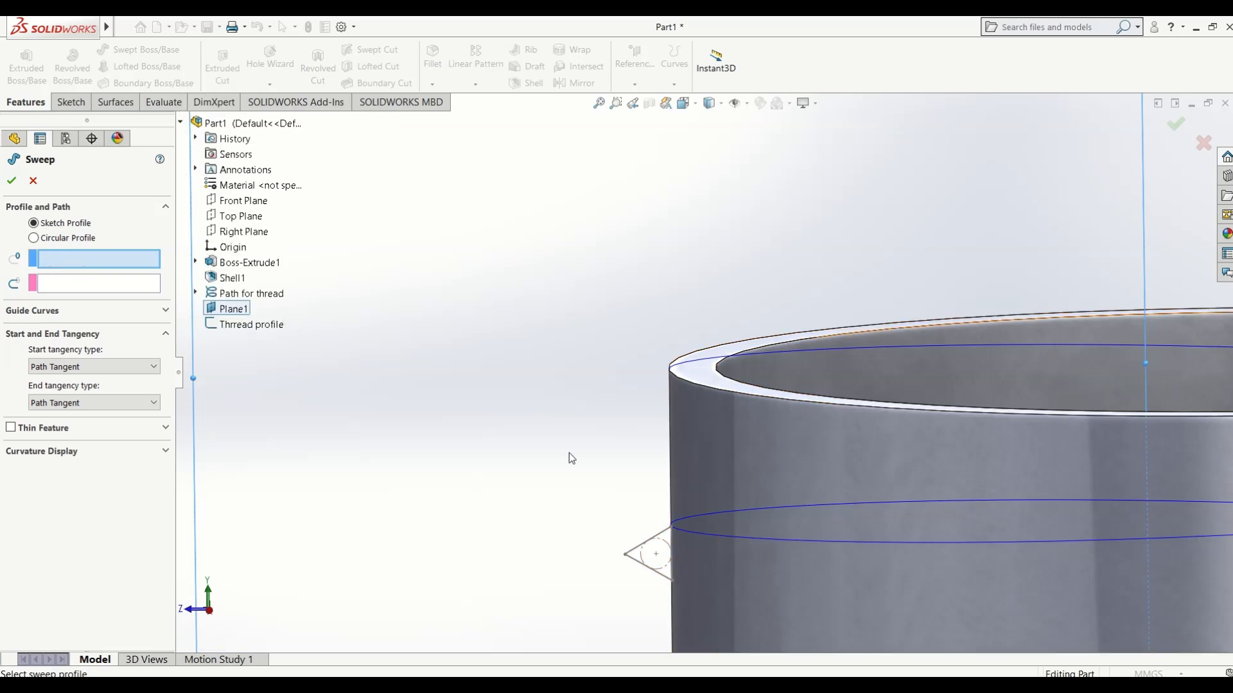
left_click(233, 327)
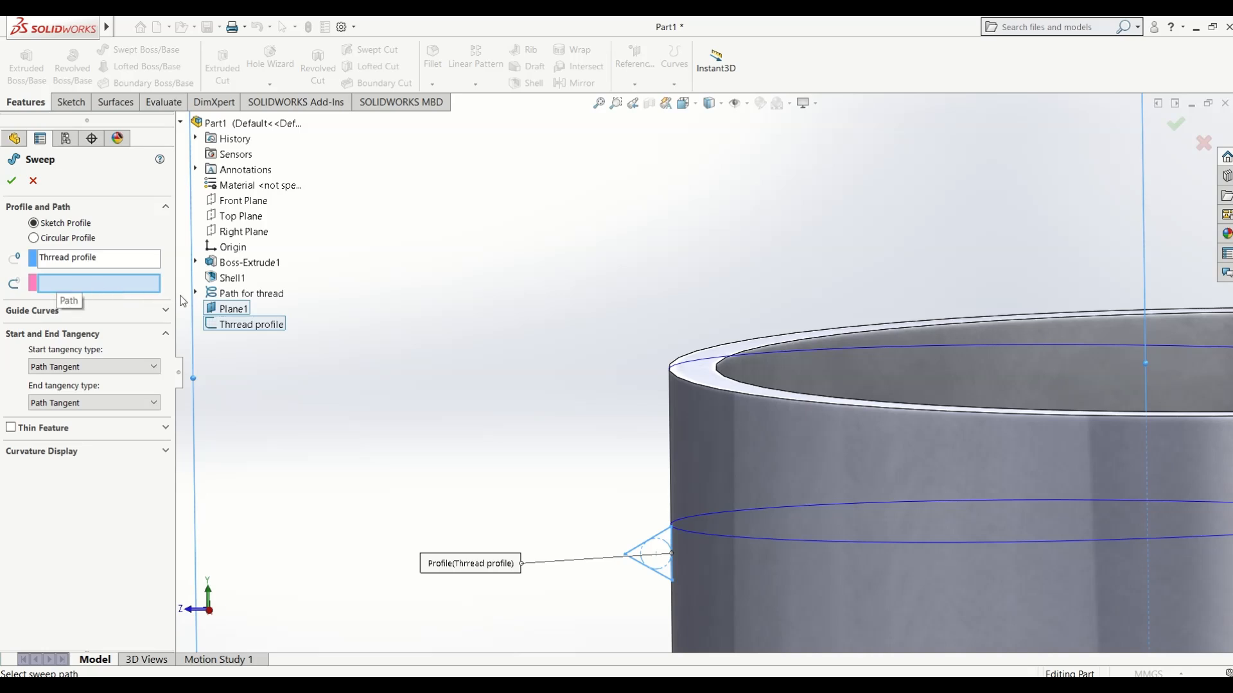
left_click(230, 295)
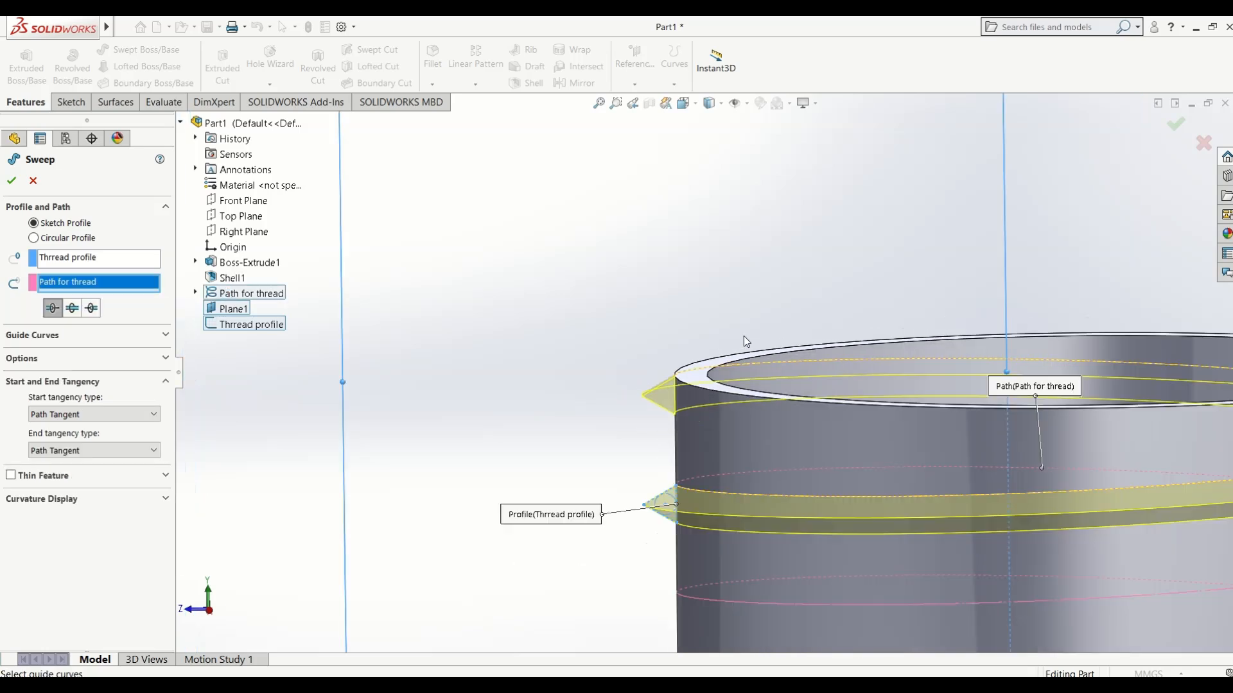
scroll(707, 369, "up", 5)
middle_click_drag(762, 420, 456, 462)
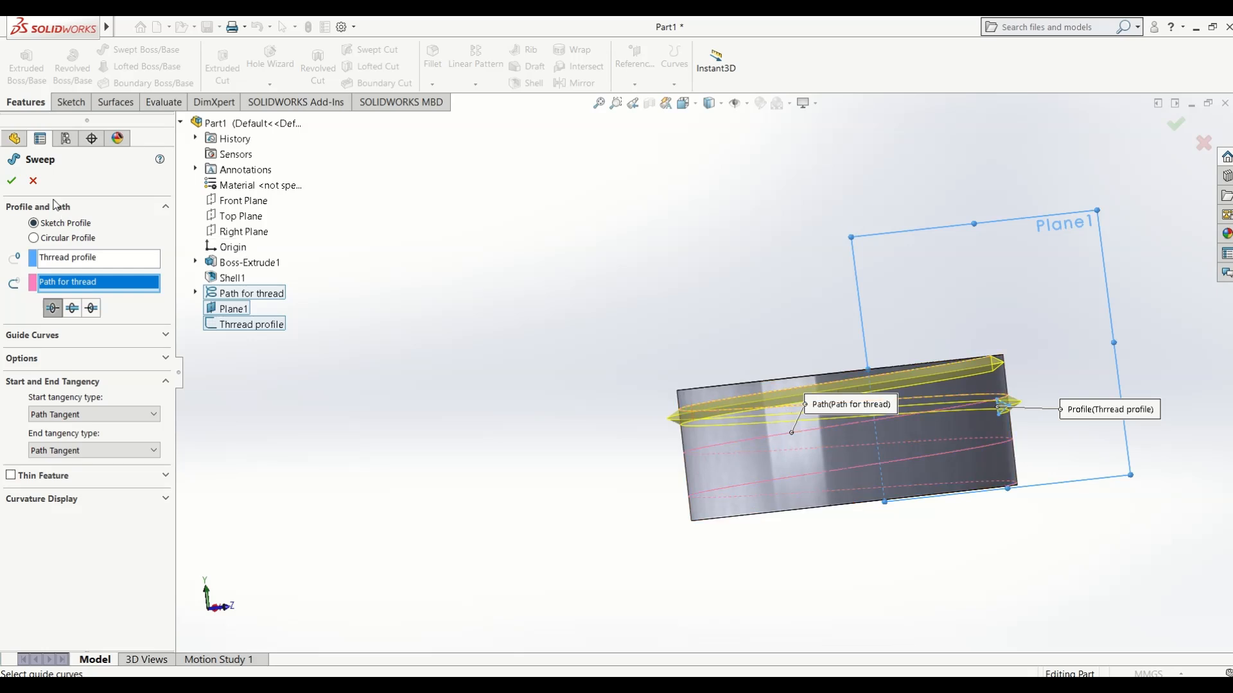
key("Escape")
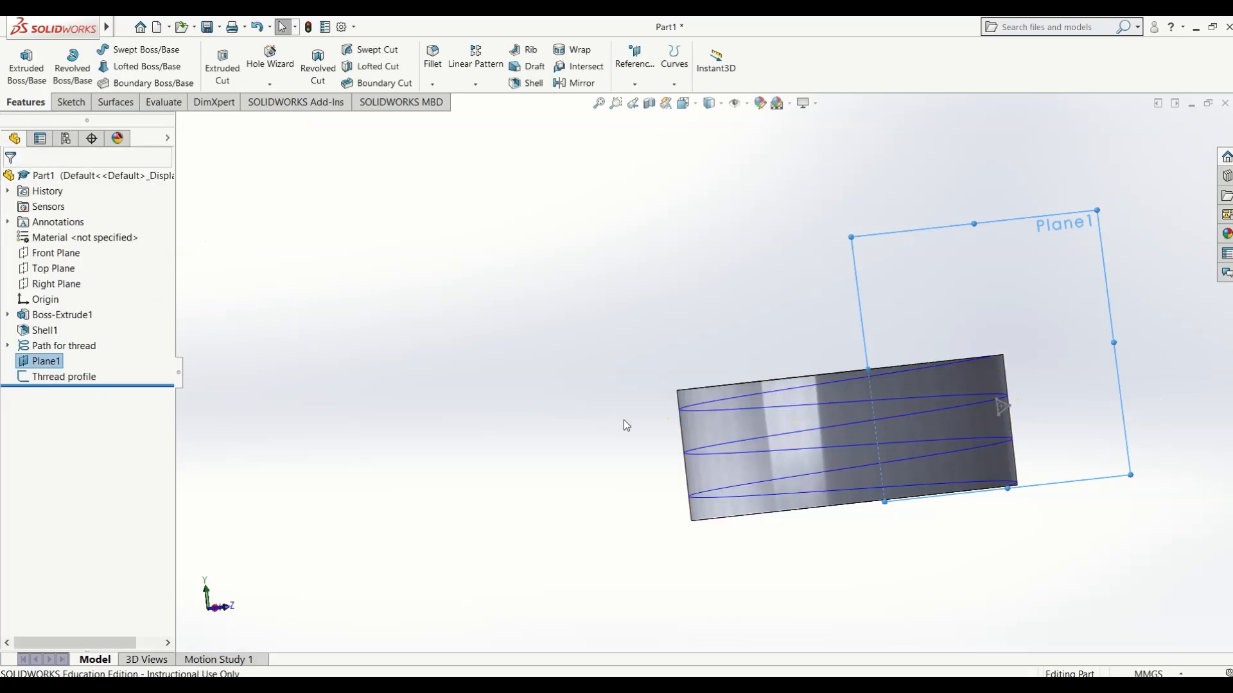
left_click(566, 380)
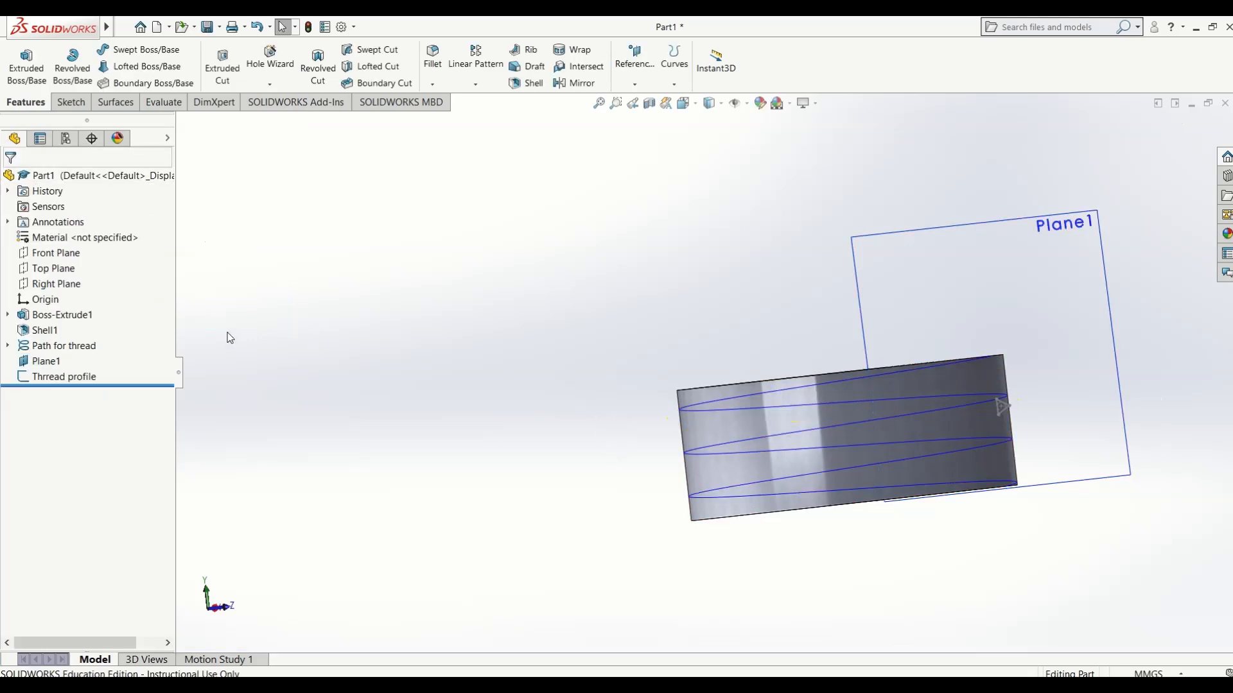
- Edit the Thrread profile sketch, delete the Pierce relation at the triangle's upper ring-side vertex, and move the triangle away from its helix turn
left_click(64, 377)
left_click(94, 340)
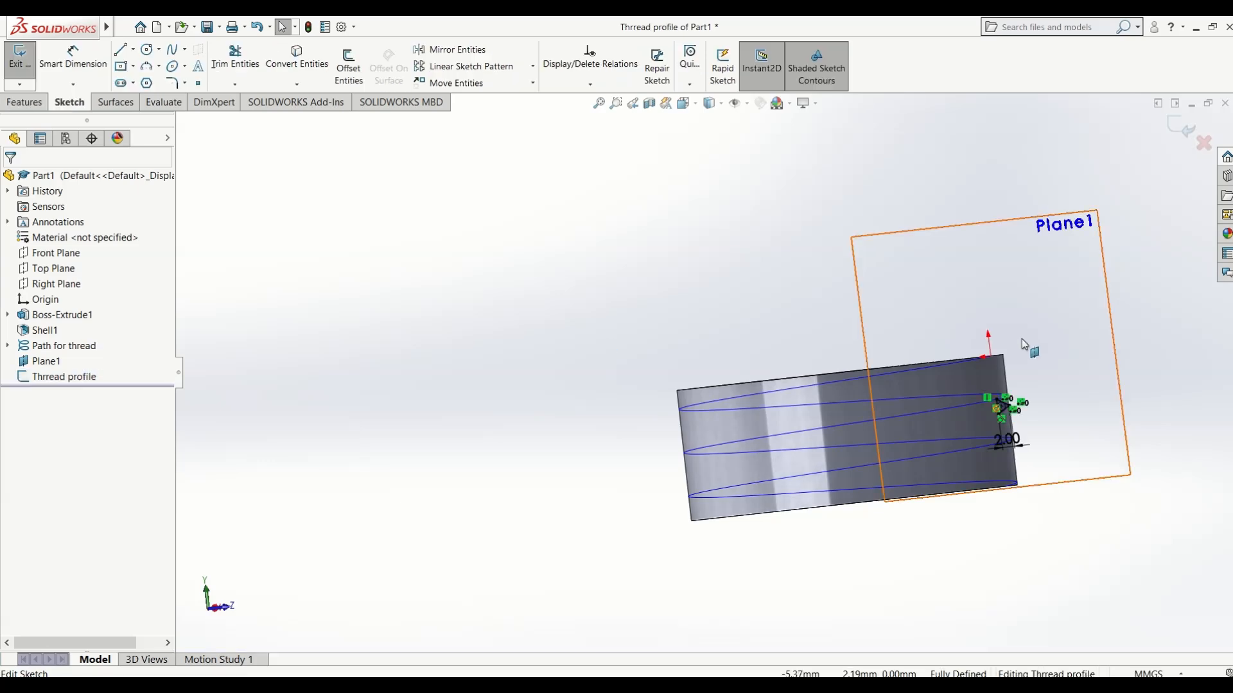
middle_click_drag(1022, 339, 796, 465)
scroll(630, 429, "down", 10)
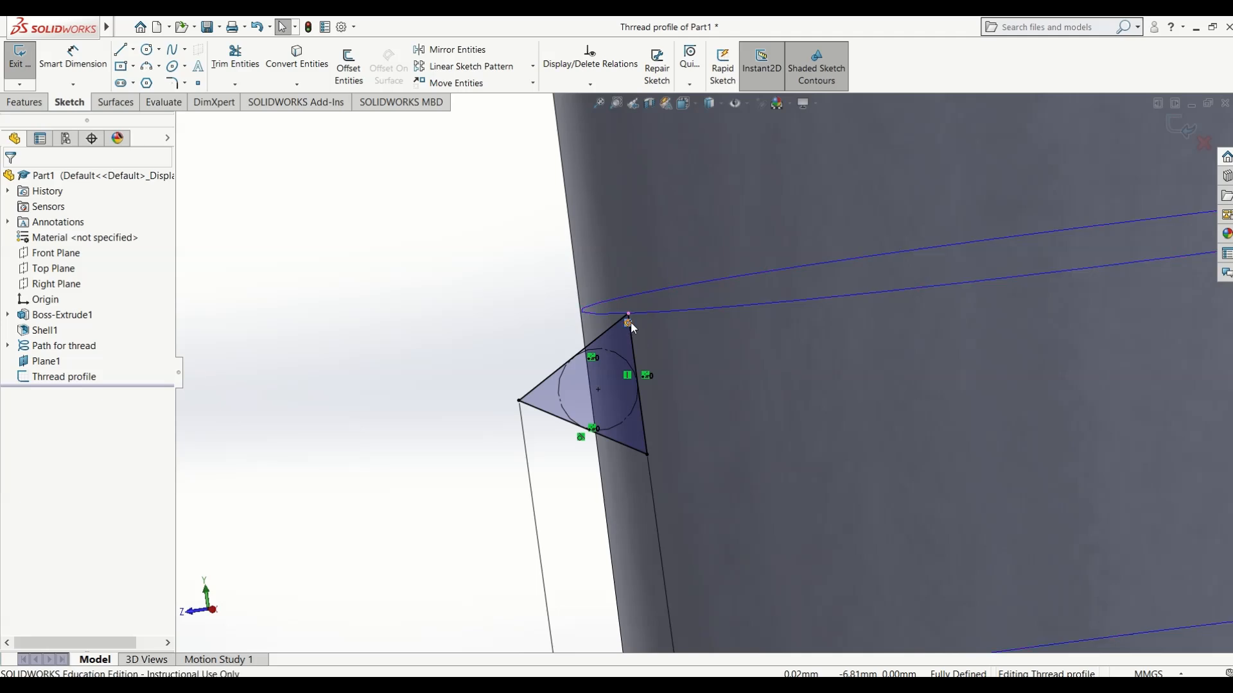
key("Delete")
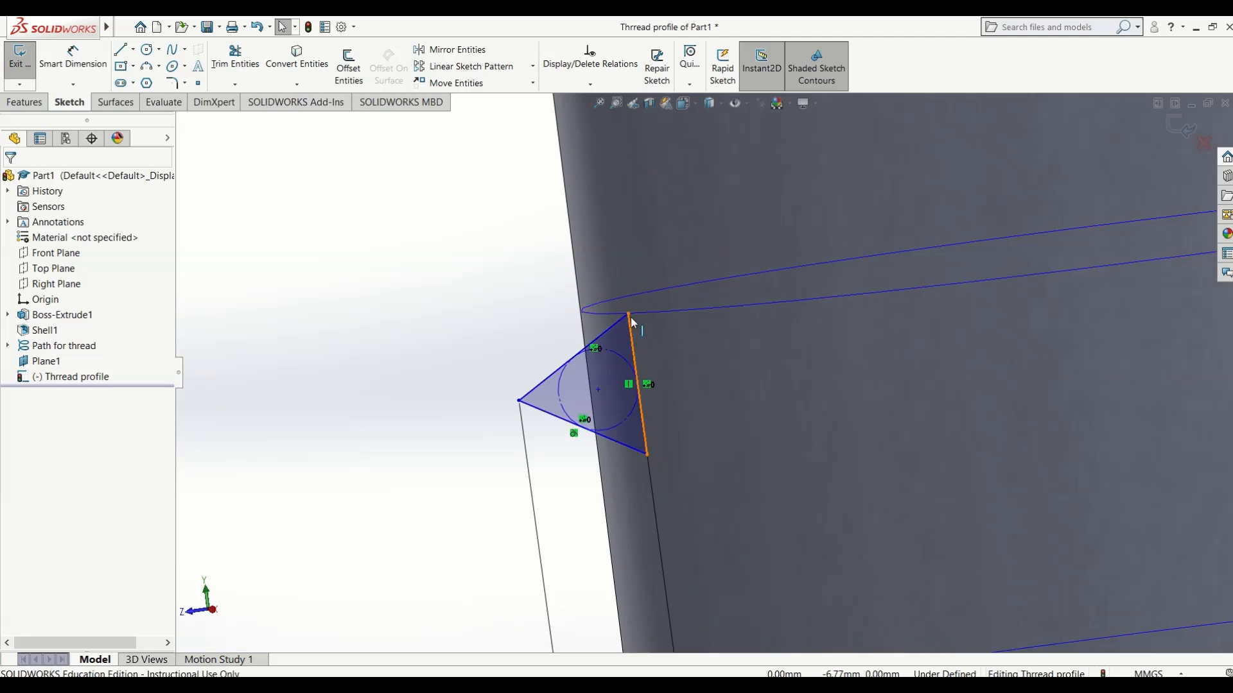
left_click_drag(631, 314, 468, 158)
scroll(530, 287, "up", 5)
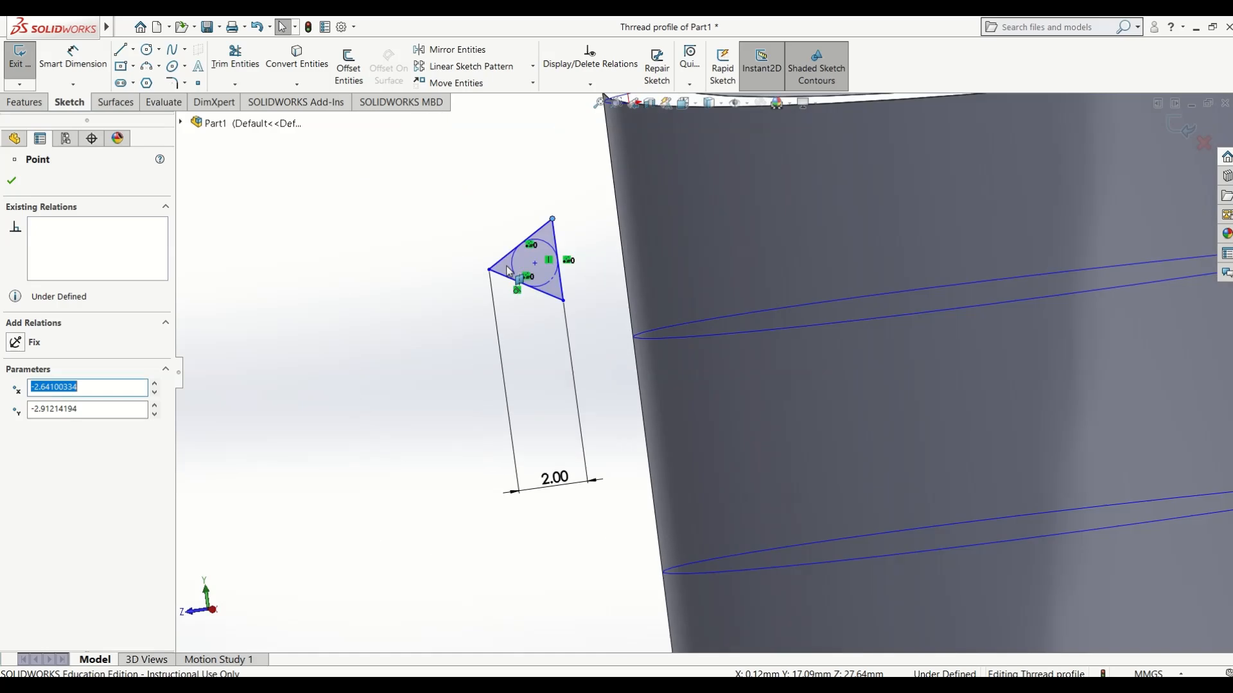
mouse_move(586, 353)
middle_mouse_down()
mouse_move(595, 366)
mouse_move(526, 306)
middle_mouse_up()
left_click(527, 305)
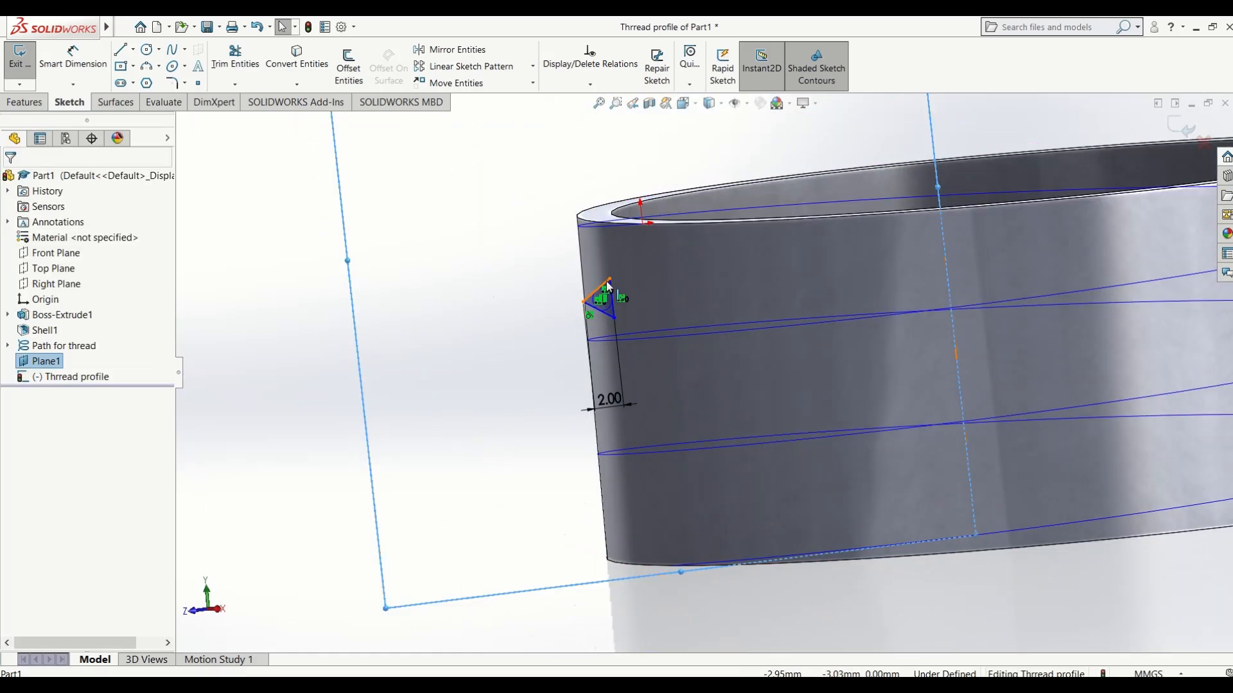
- Pierce the triangle's upper ring-side vertex to the helix at its top turn and exit the sketch
left_click(610, 279)
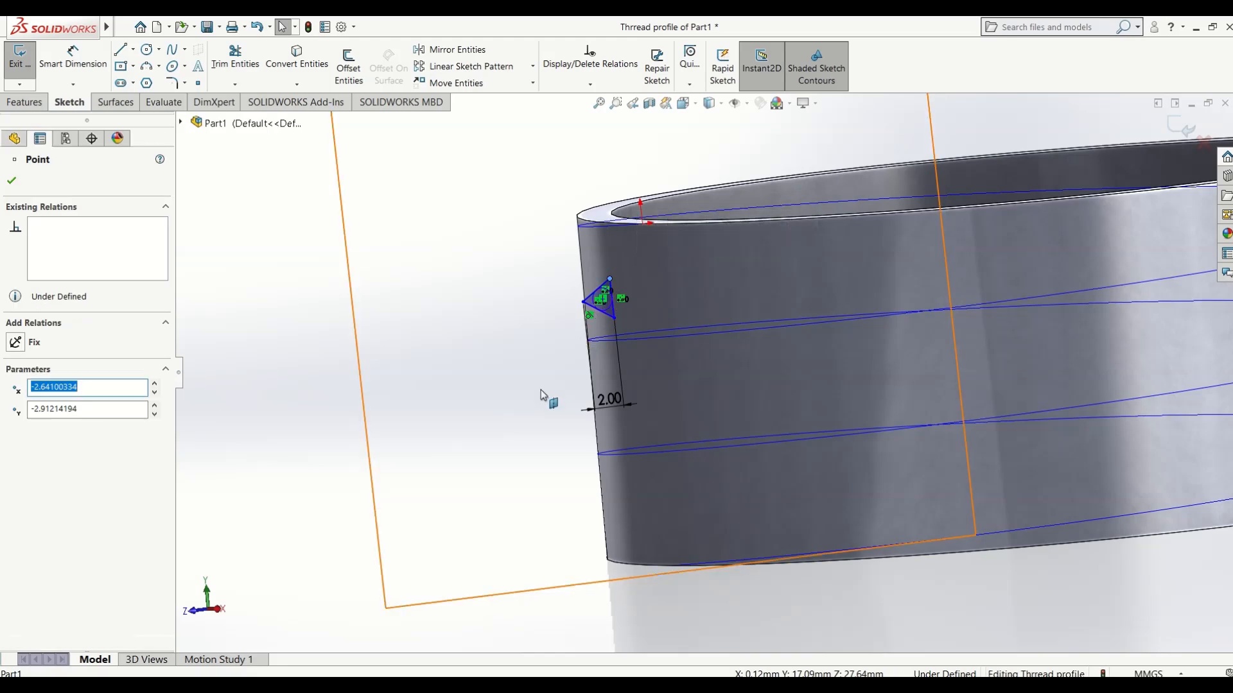
left_click(603, 227, "ctrl")
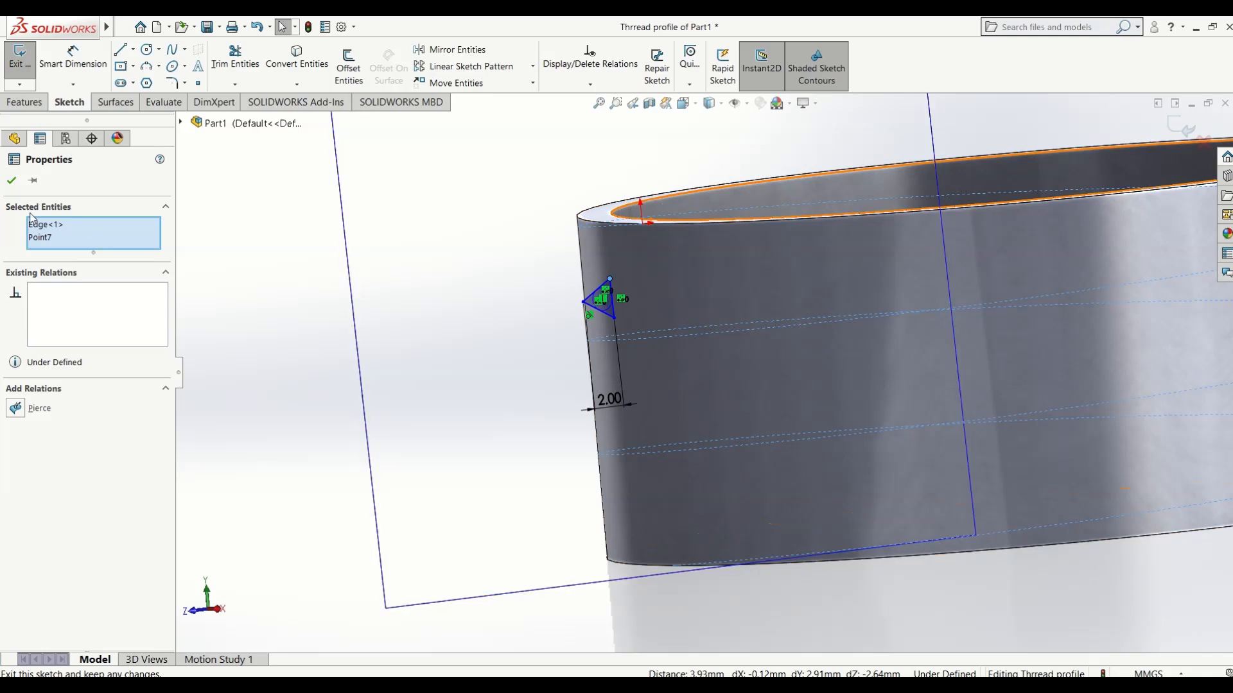
left_click(14, 413)
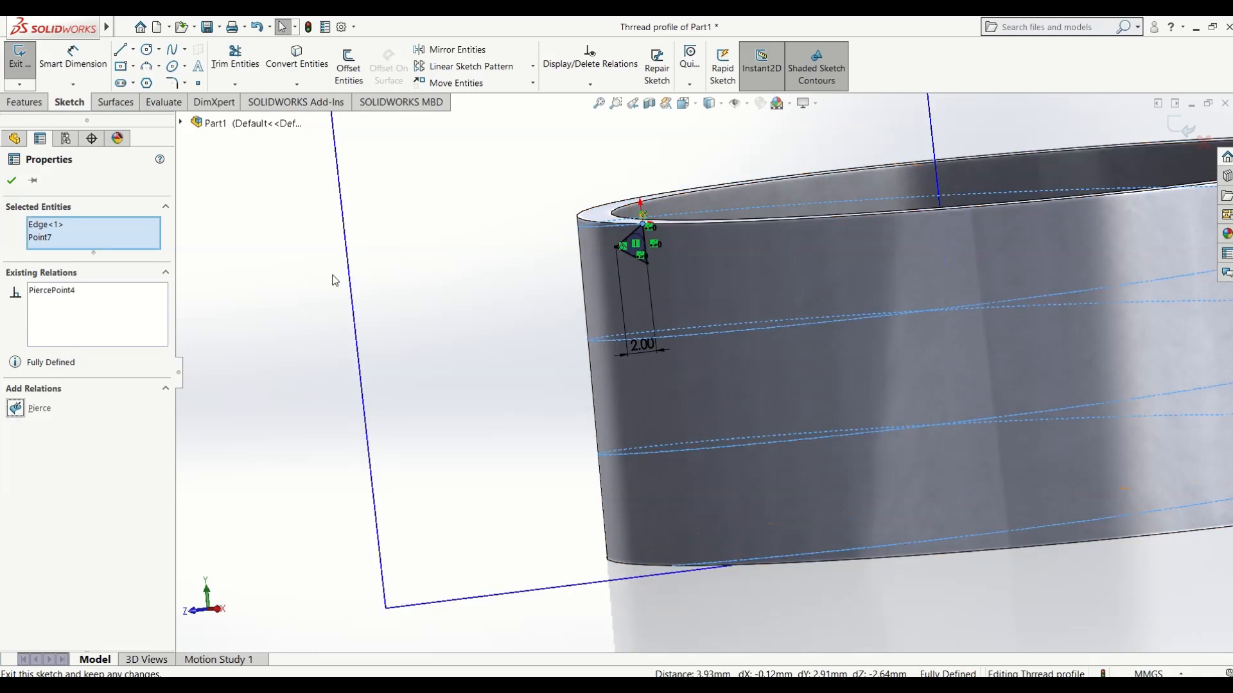
left_click(15, 182)
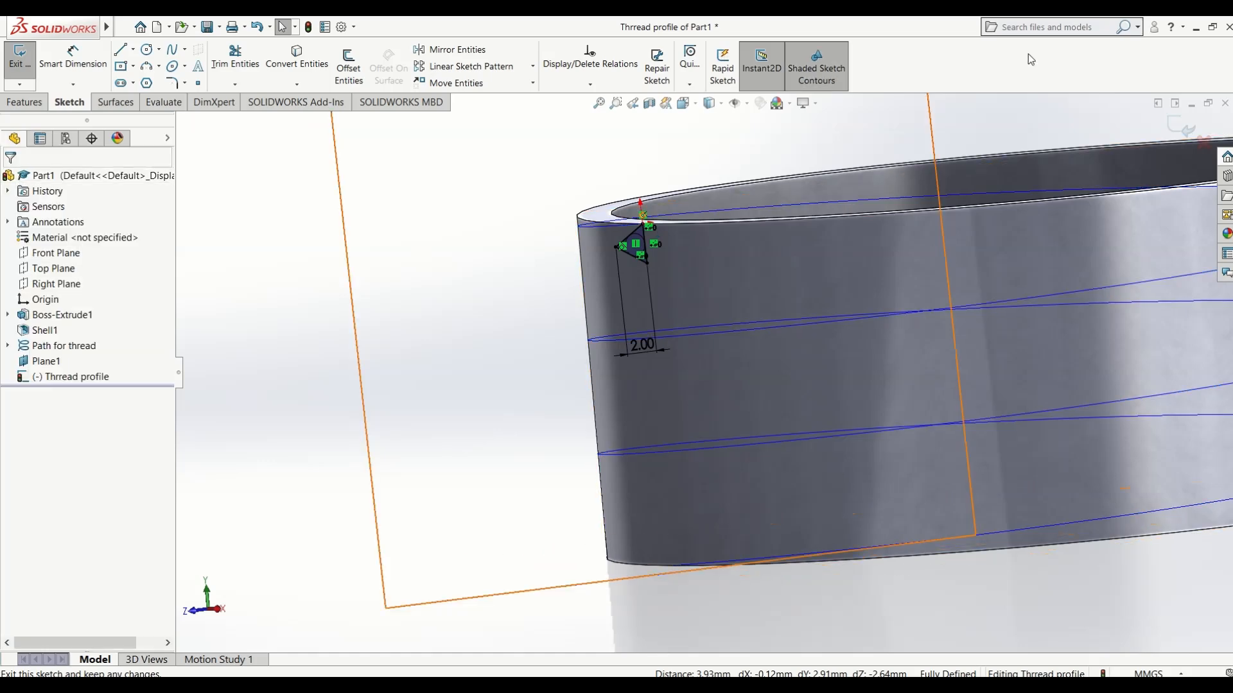
left_click(1170, 131)
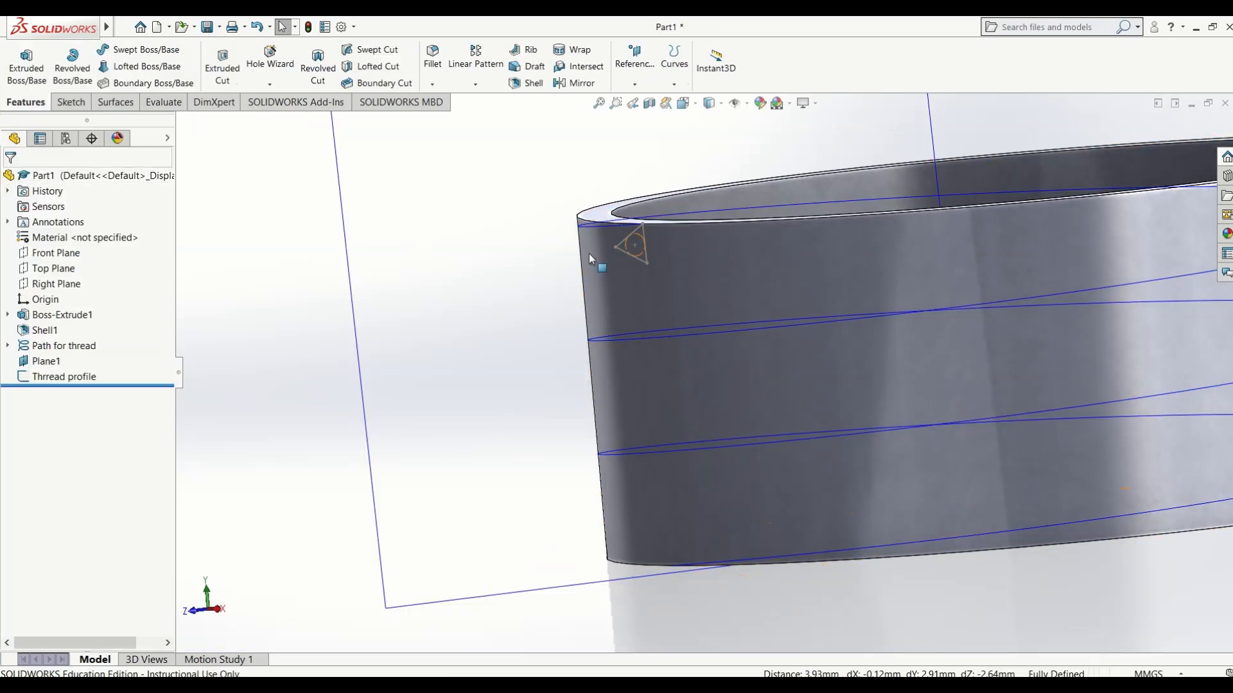
- Create a Swept Boss/Base with Thrread profile as the profile and Path for thread as the path
left_click(136, 50)
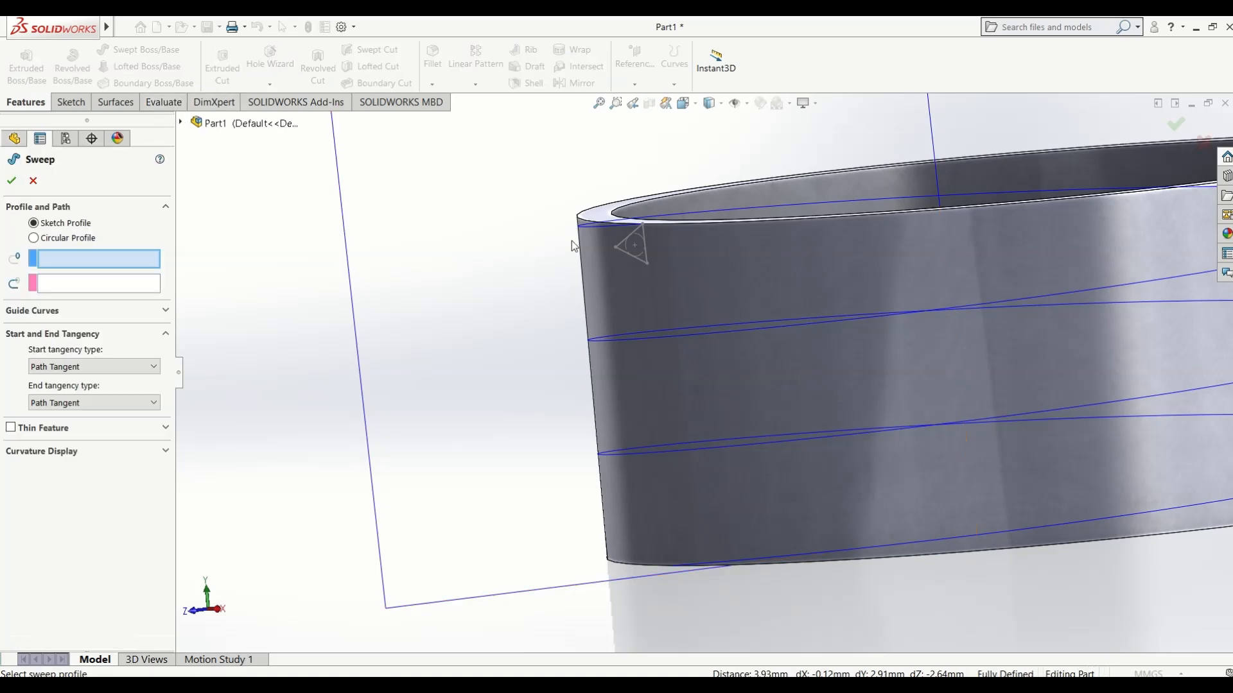
left_click(619, 252)
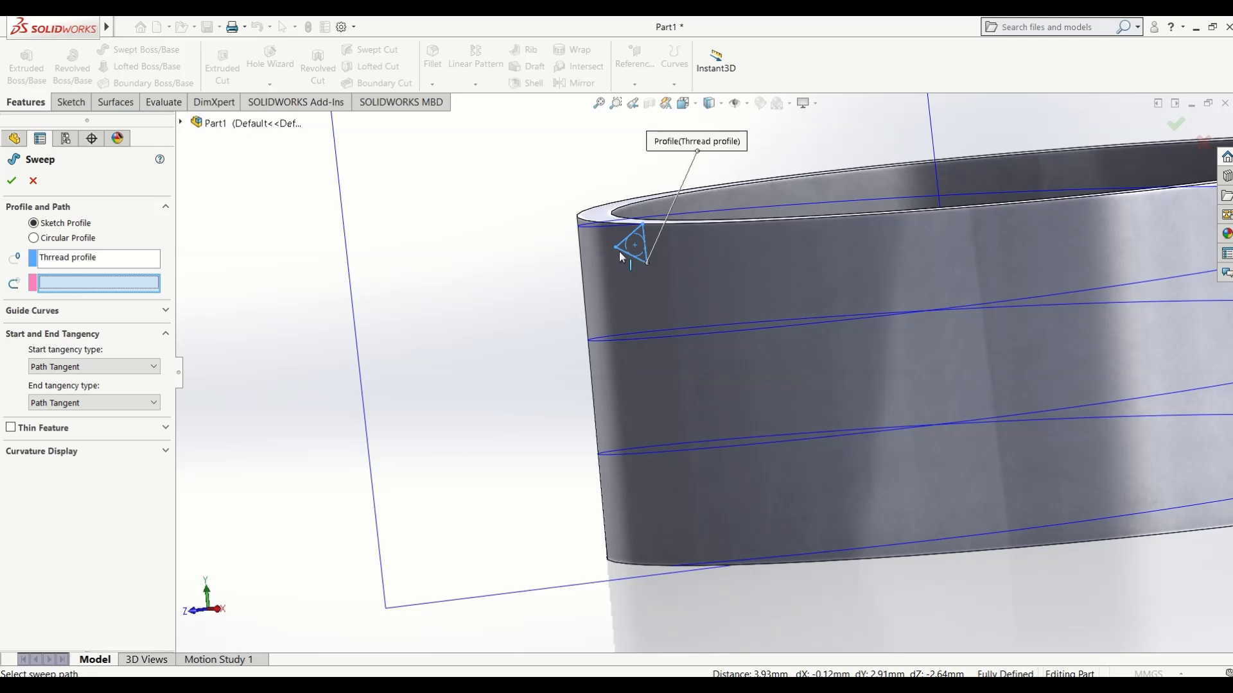
left_click(594, 229)
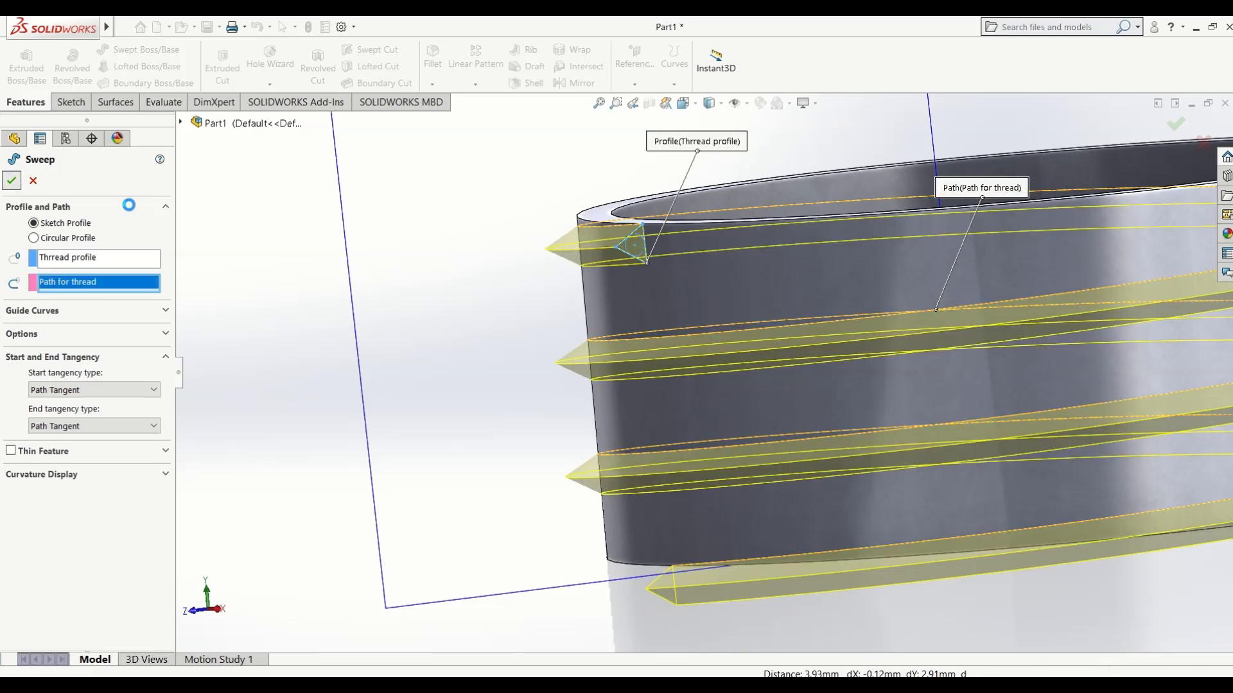
left_click(12, 180)
- Examine the swept thread around the ring from several sides, including its upper and lower ends
middle_click_drag(578, 352, 532, 352)
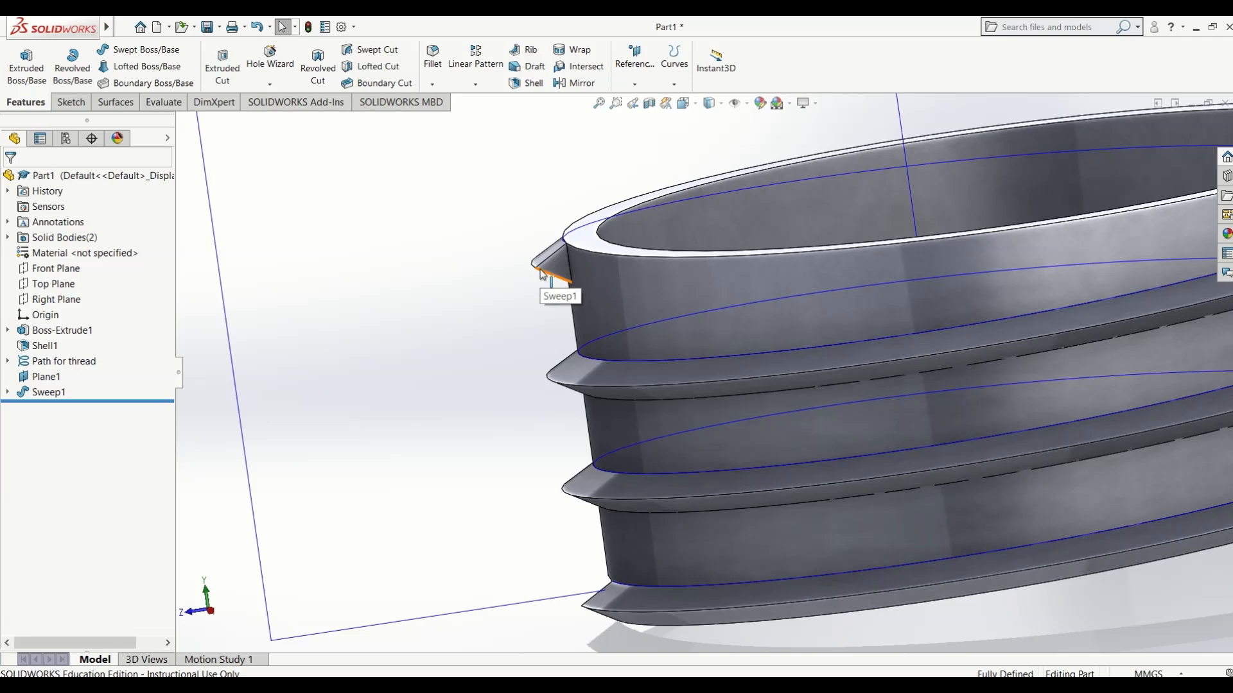
scroll(426, 322, "up", 10)
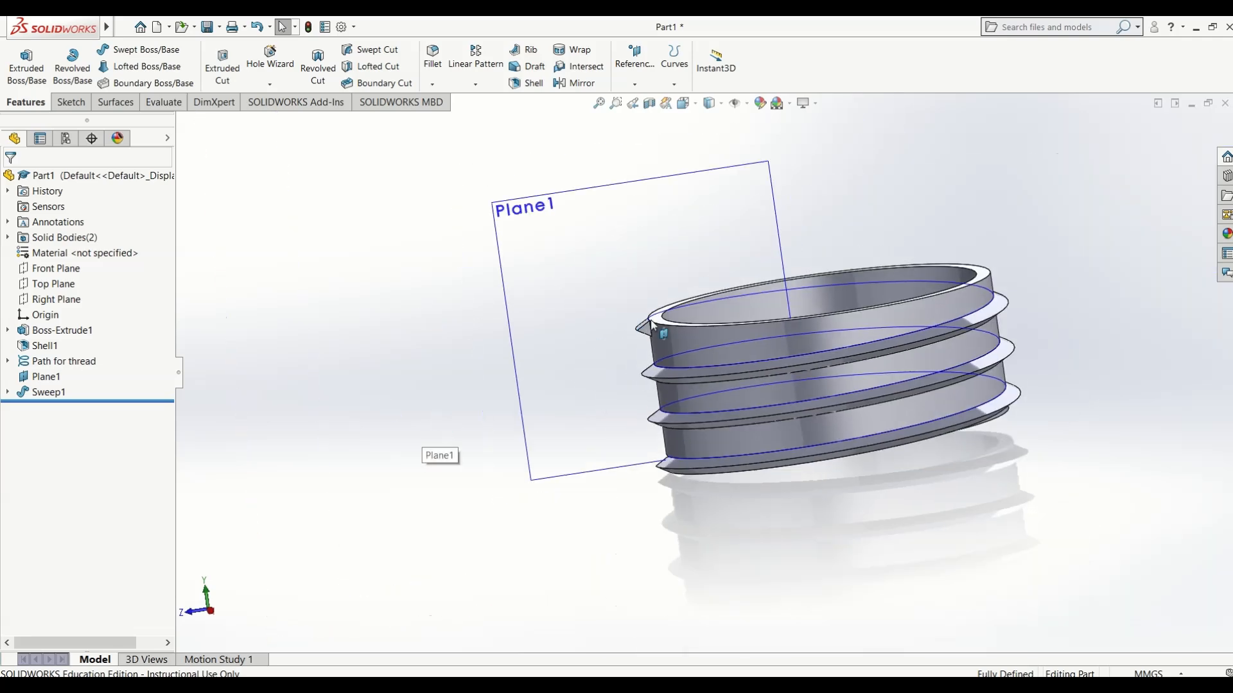
middle_click_drag(435, 456, 795, 250)
scroll(797, 257, "up", 4)
middle_click_drag(770, 372, 928, 347)
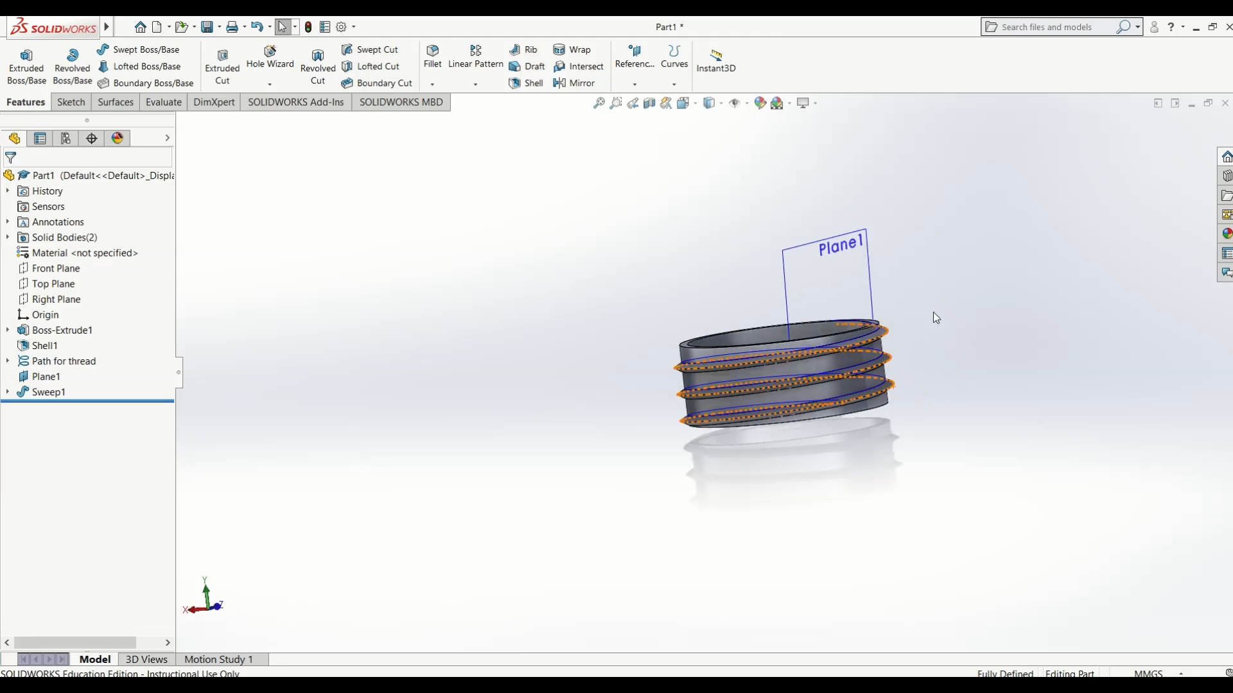
scroll(977, 293, "down", 8)
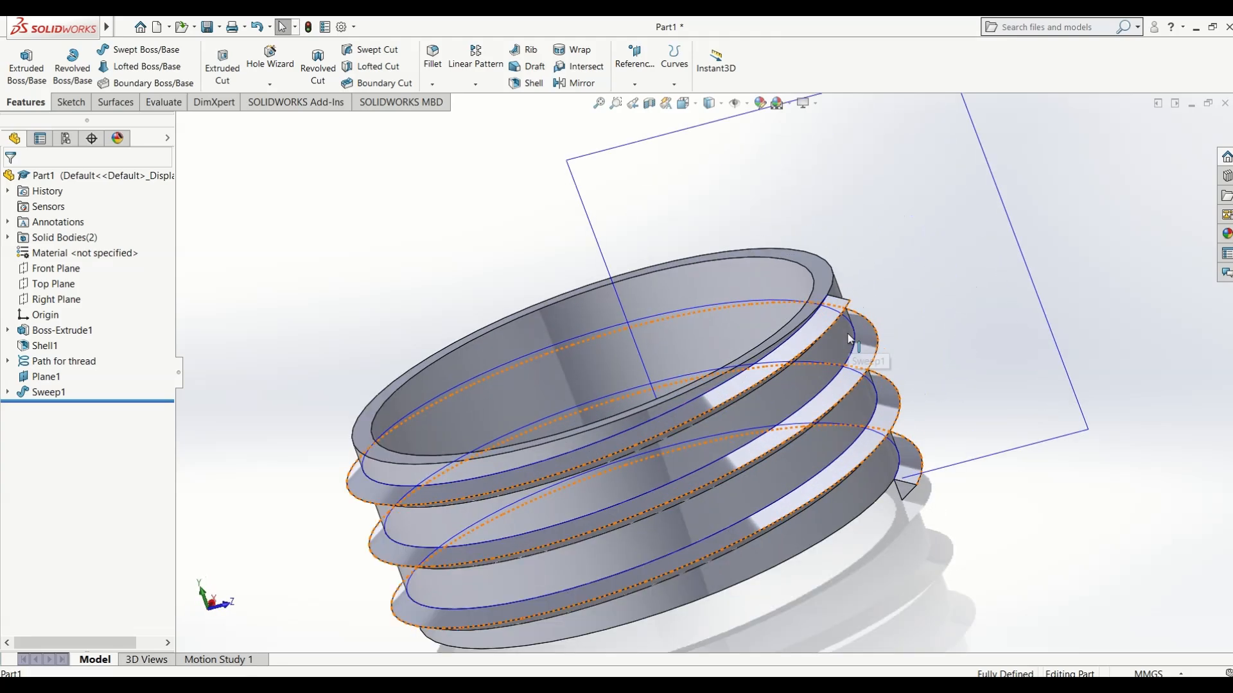
scroll(704, 372, "up", 4)
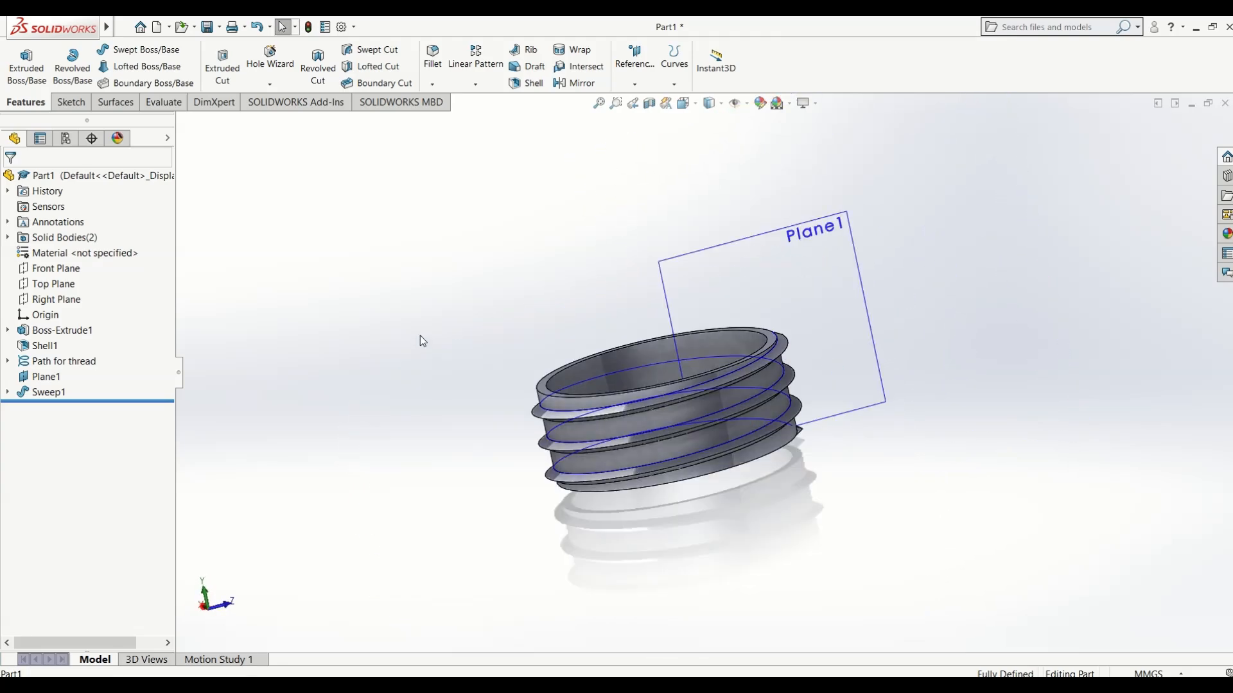